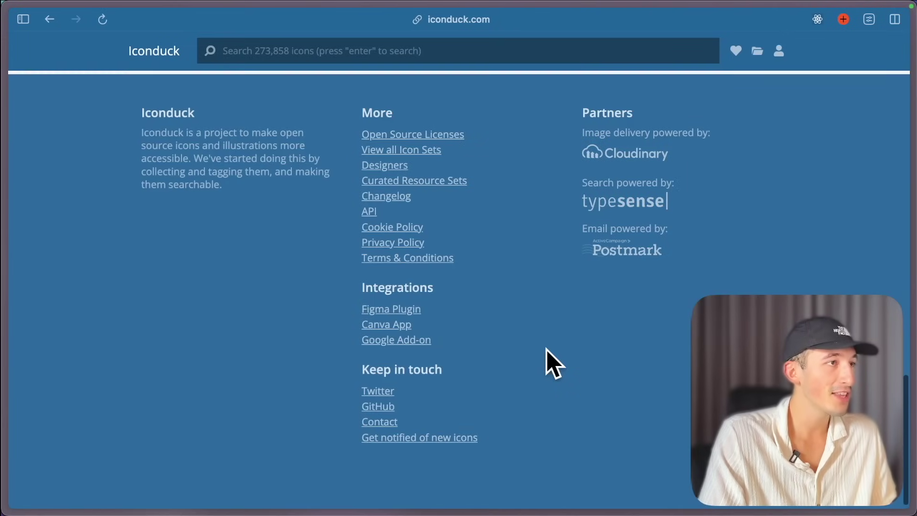
Return to the Iconduck home page and browse its icon categories, including Coding and Weather.
key("super+bracketleft")
scroll(564, 341, "down", 15)
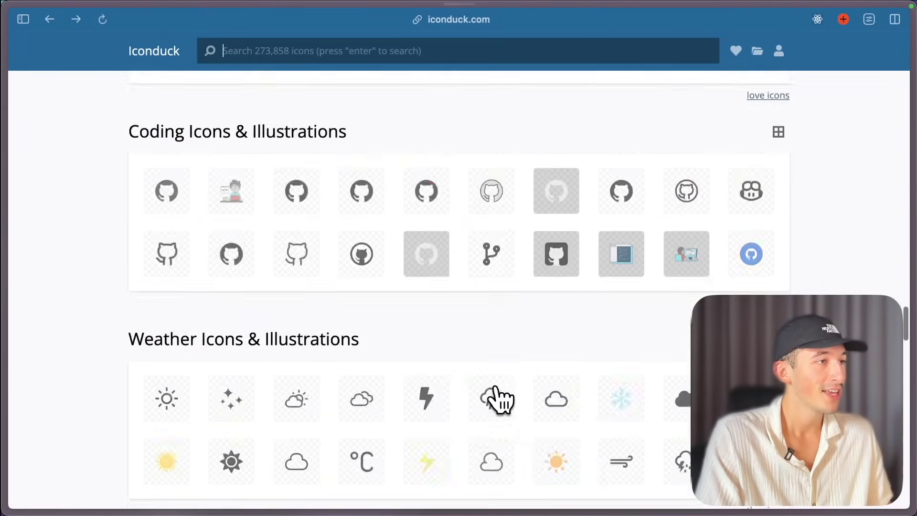
scroll(420, 373, "down", 10)
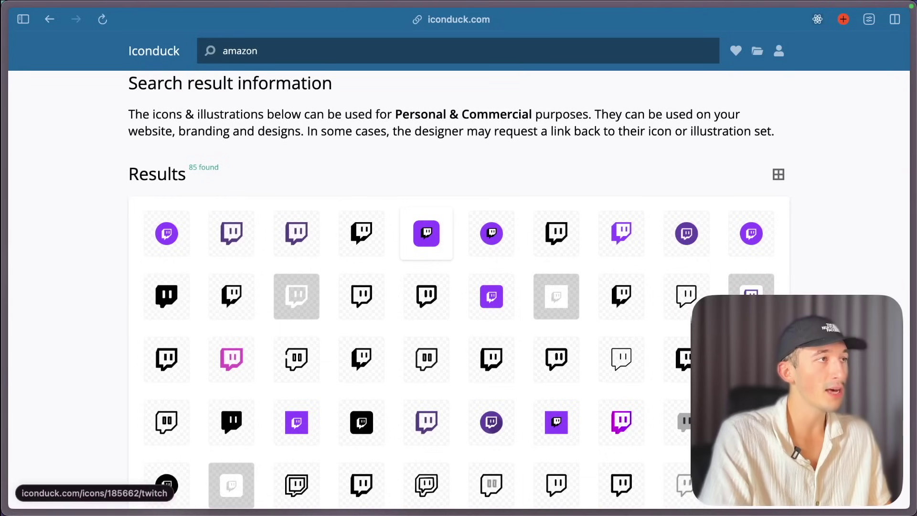
Search Iconduck for "amazon" and look through the resulting icons.
scroll(306, 301, "down", 3)
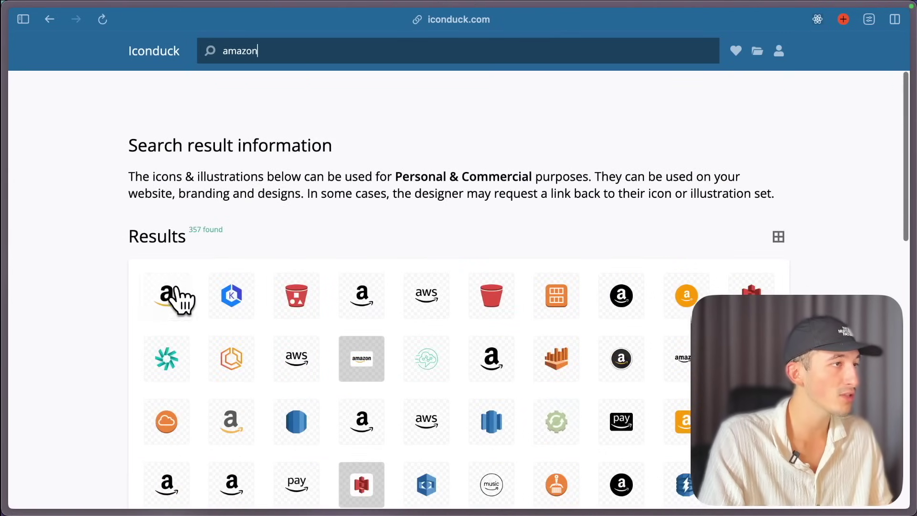
scroll(420, 307, "down", 2)
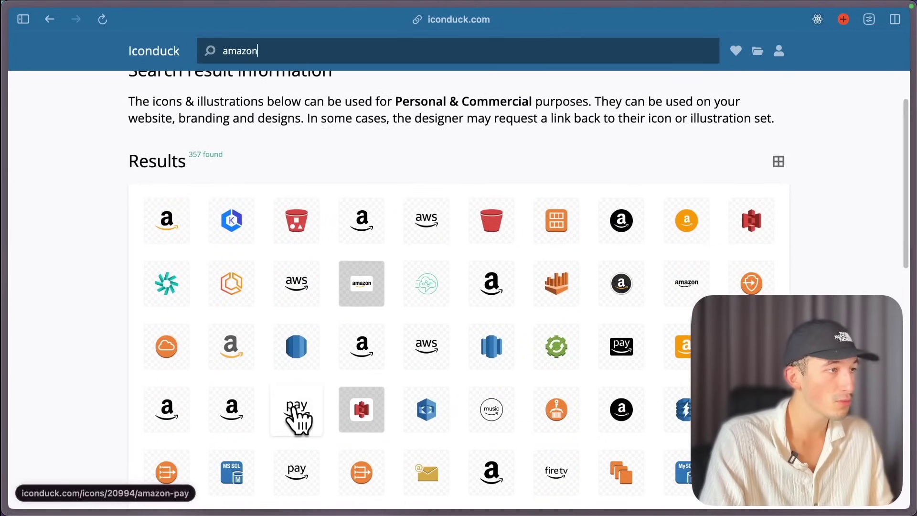
scroll(418, 406, "down", 5)
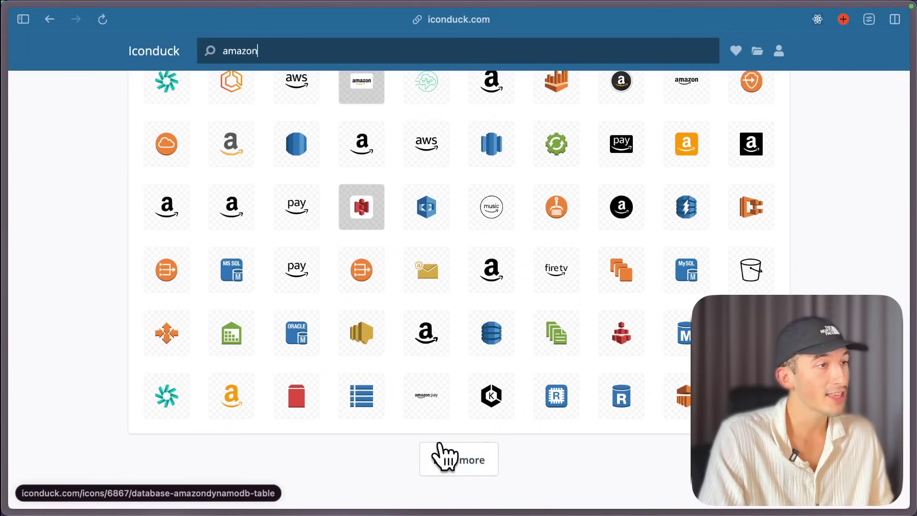
scroll(430, 239, "up", 10)
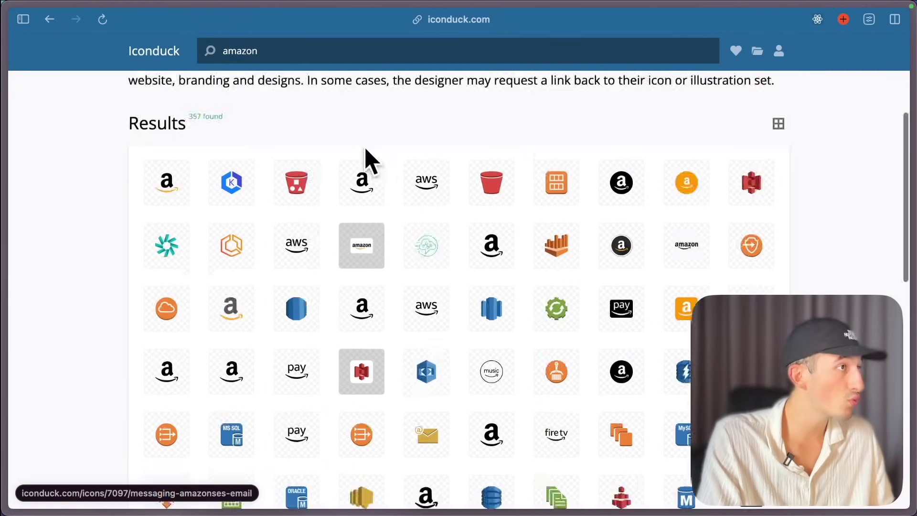
Search Iconduck for "iphone" and look through the resulting icons and illustrations.
left_click(268, 51)
key("BackSpace")
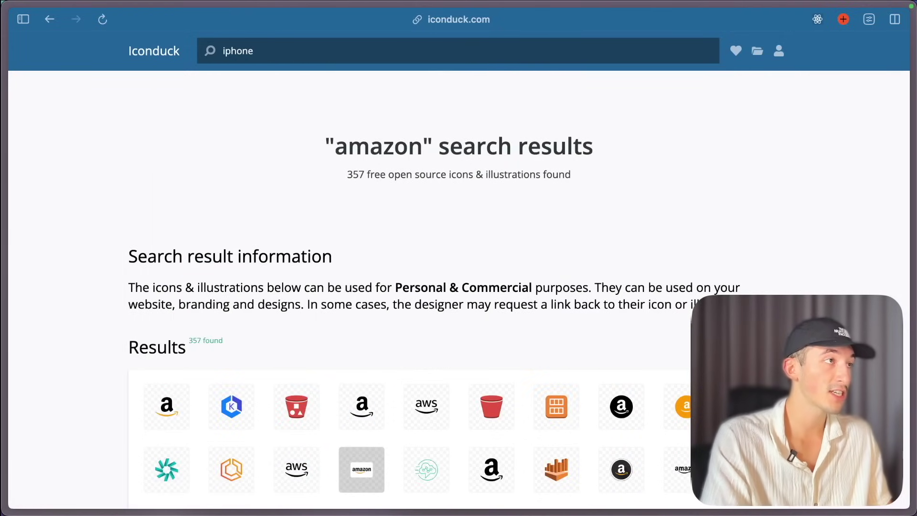
scroll(494, 348, "down", 5)
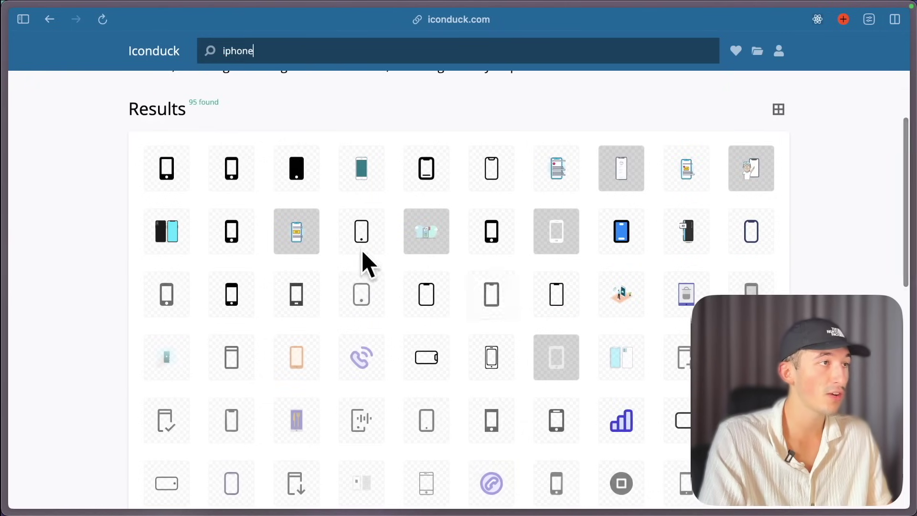
scroll(476, 458, "down", 2)
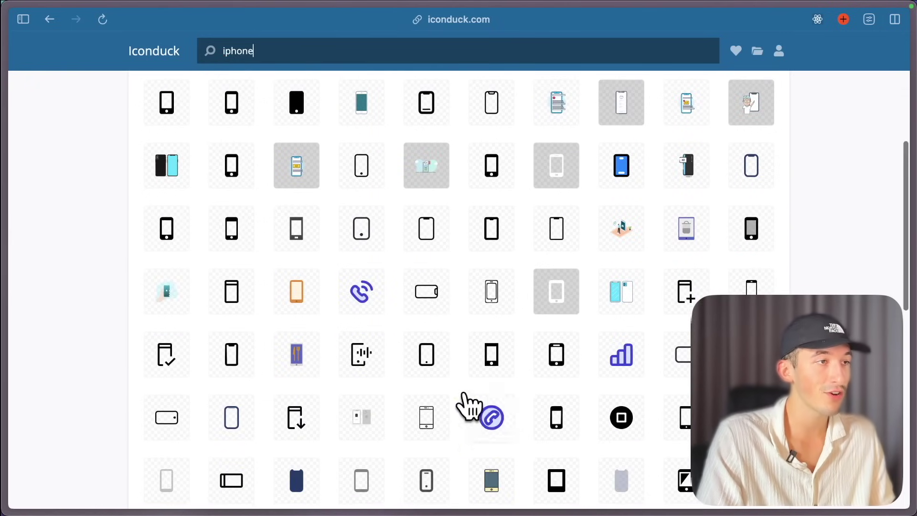
Compare with the Lucide icon library and return to the Iconduck search results.
key("ctrl+Tab")
key("ctrl+Tab")
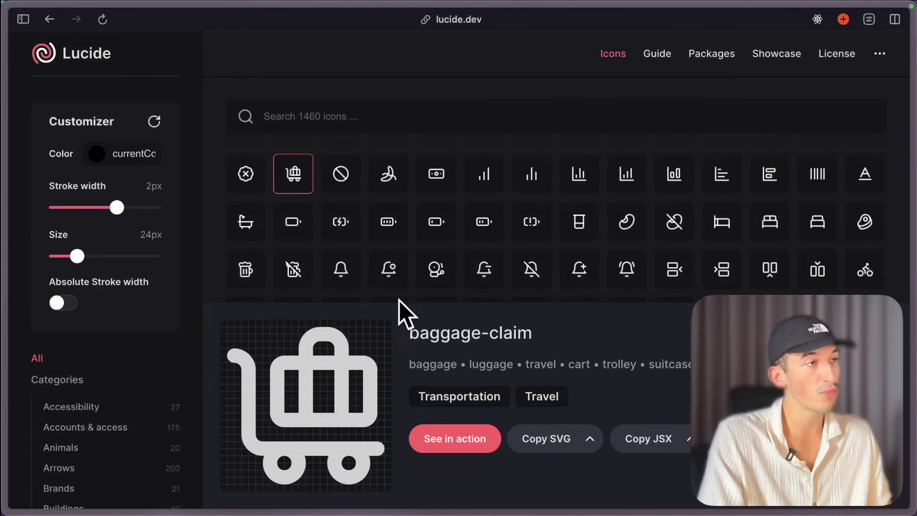
key("ctrl+Tab")
Inspect the details of the man-with-phone illustration, close them, and look over the remaining iphone results.
scroll(319, 300, "up", 5)
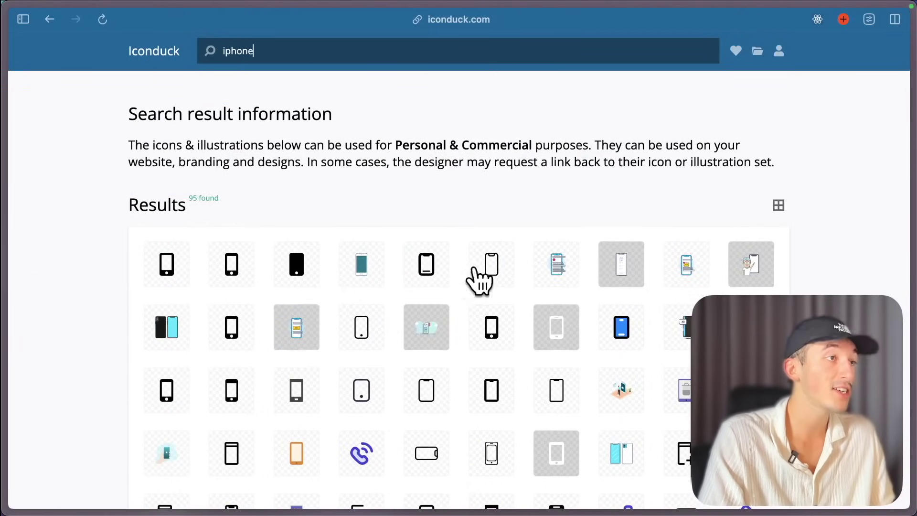
left_click(389, 435)
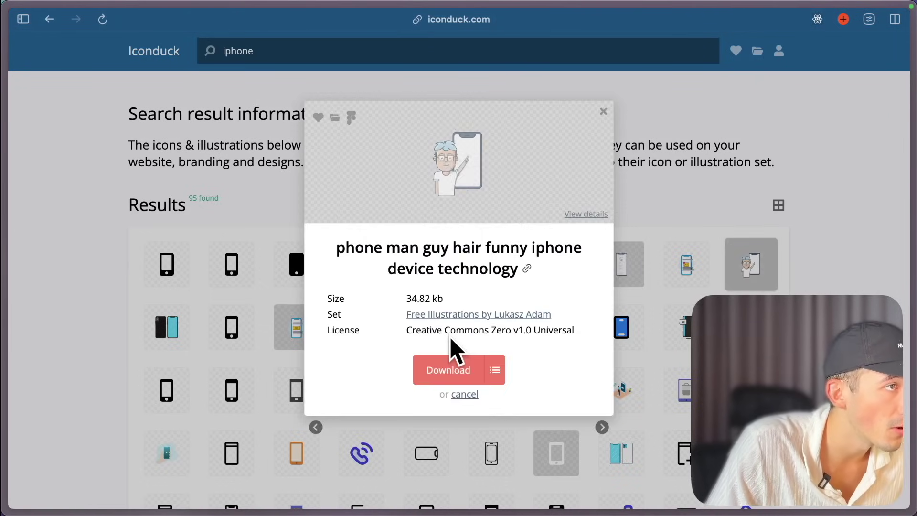
left_click(165, 332)
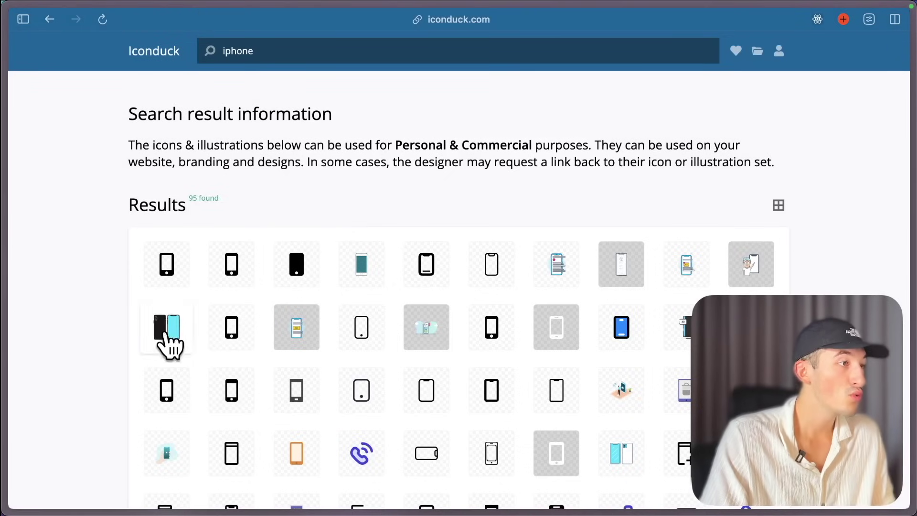
scroll(392, 363, "down", 4)
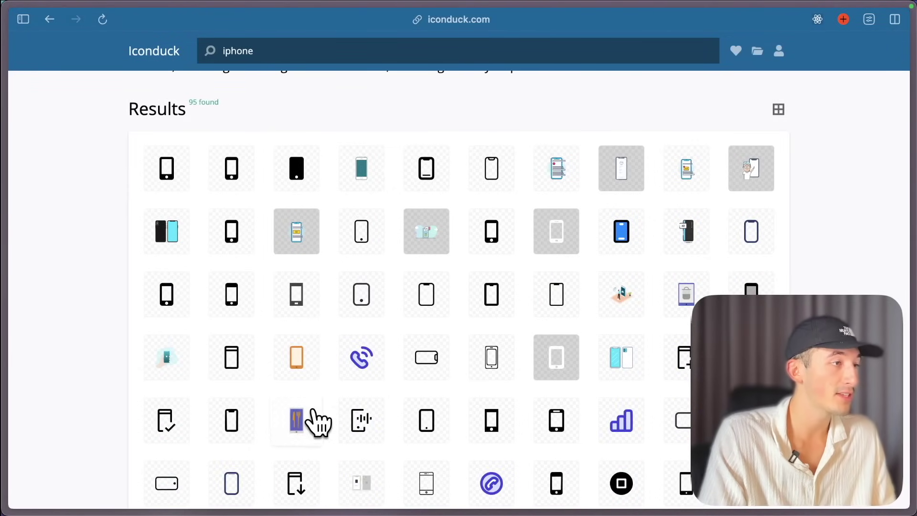
scroll(222, 293, "up", 5)
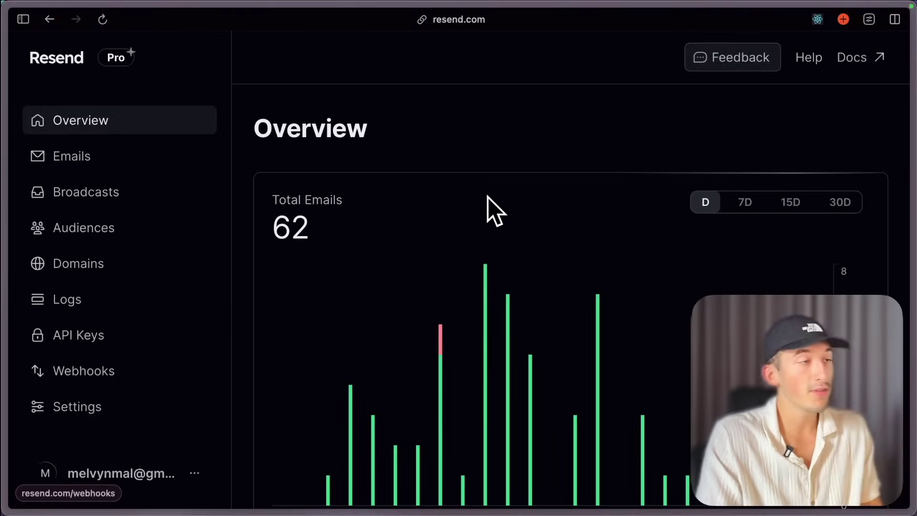
Switch to the Lordicon site, highlight its animated icons headline, and dismiss the cookie notice.
key("ctrl+Tab")
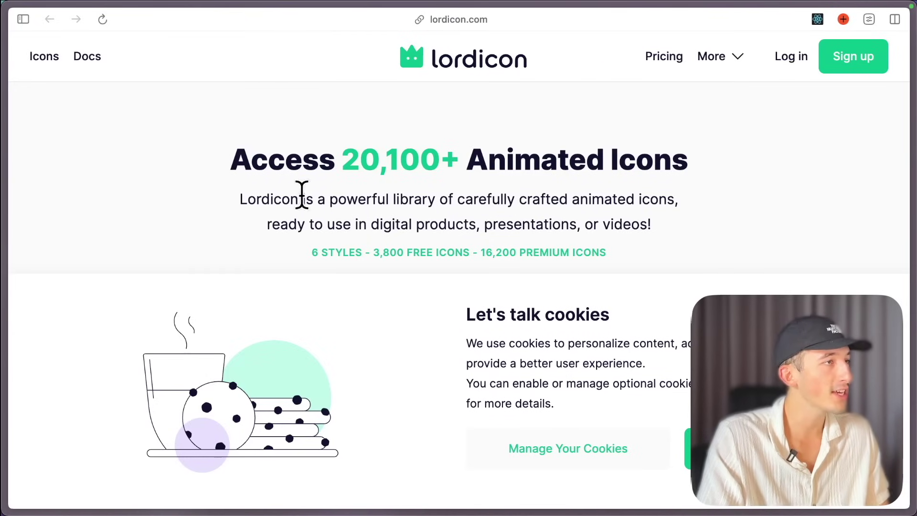
left_click_drag(688, 160, 427, 169)
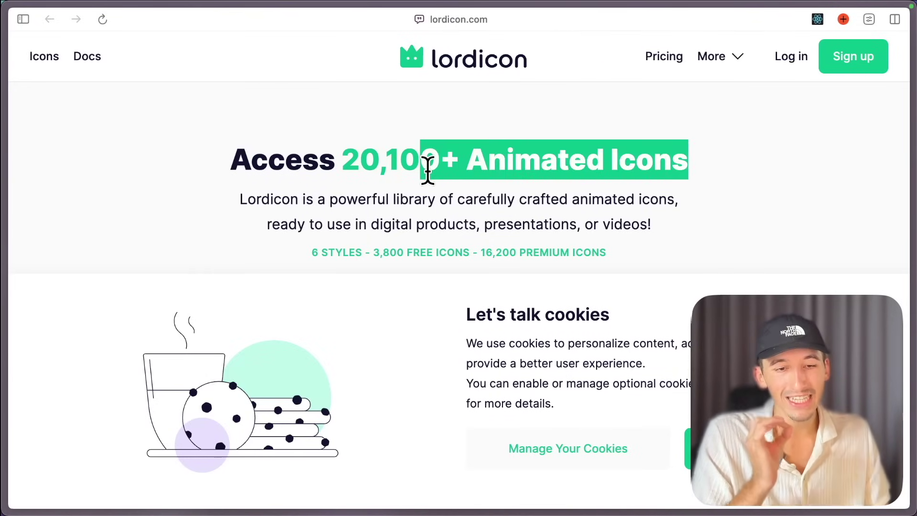
left_click(688, 448)
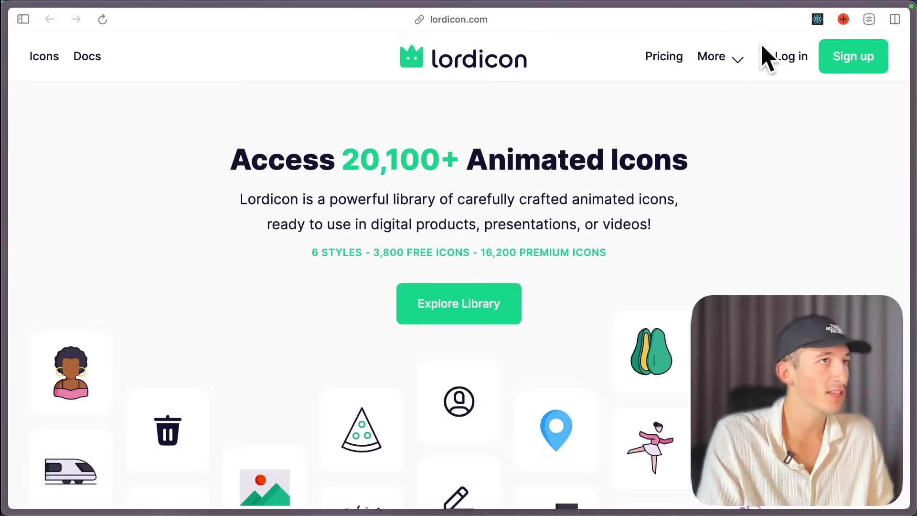
Copy the Lordicon address and open it in a new tab of the browser's other space.
key("super+shift+c")
key("ctrl+2")
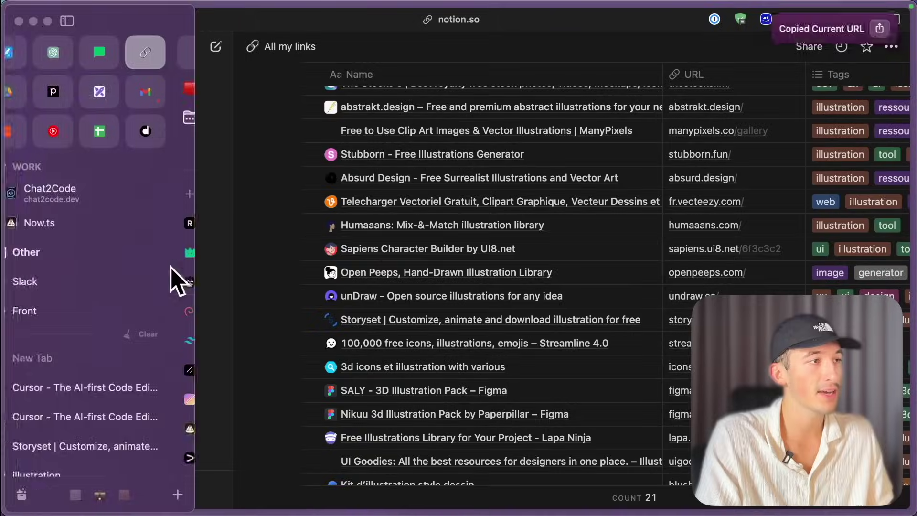
key("super+t")
key("super+v")
key("Return")
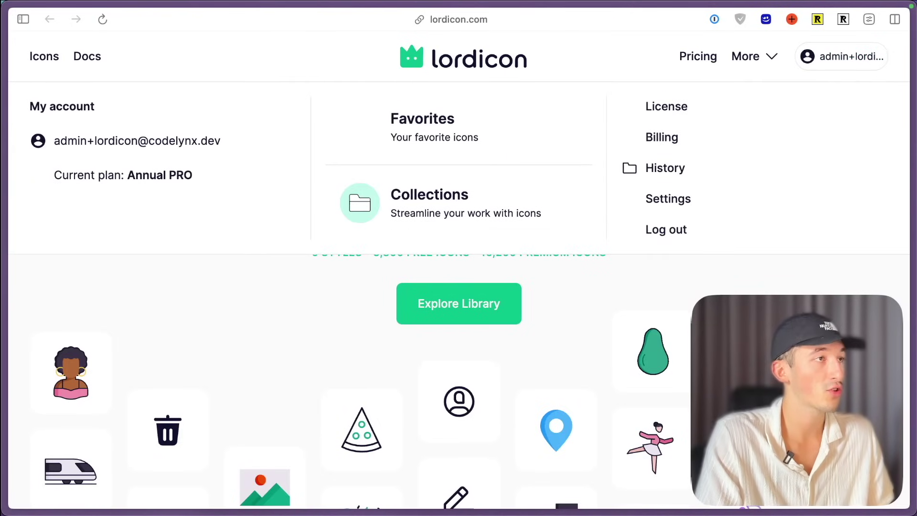
Explore the Lordicon library and open the Wired Lineal icon style in a new tab.
scroll(437, 231, "down", 5)
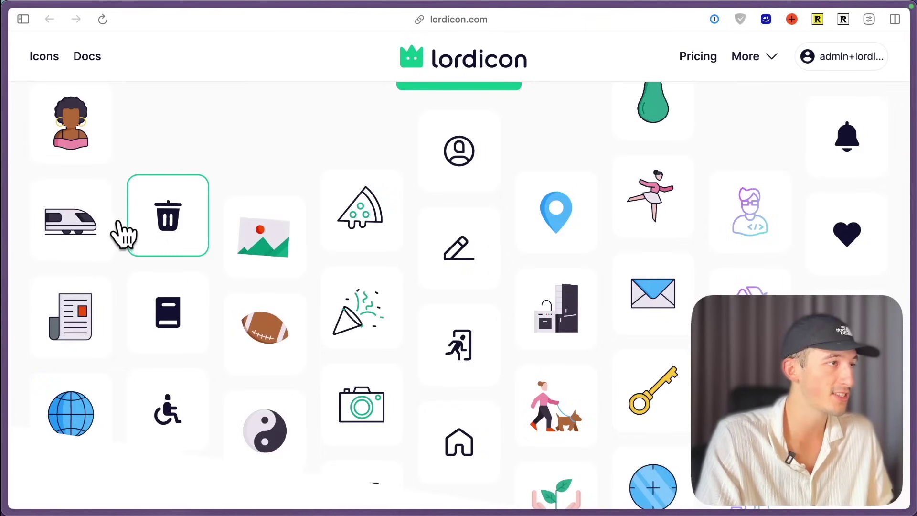
scroll(200, 366, "up", 5)
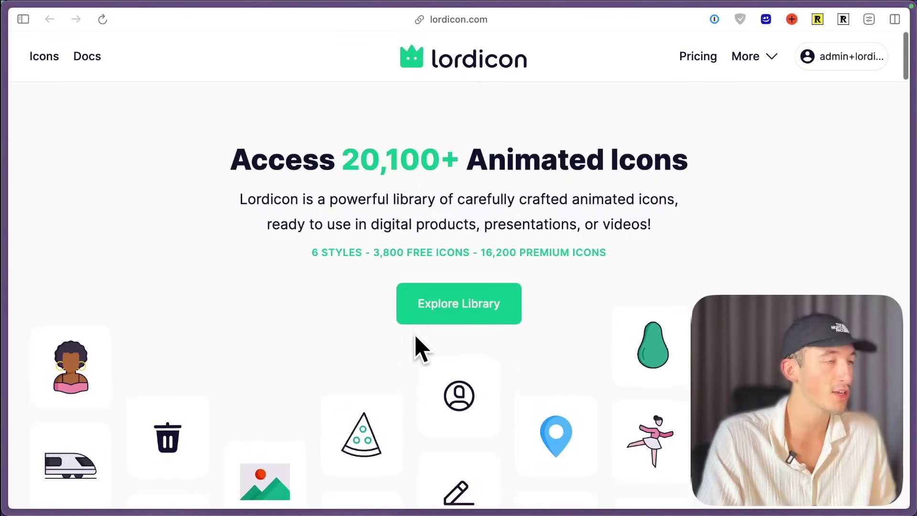
left_click(442, 316)
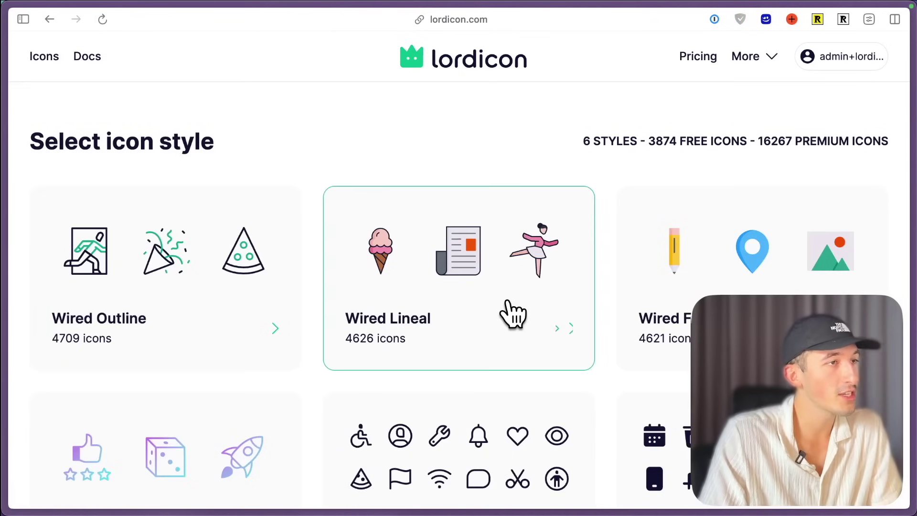
scroll(484, 301, "down", 2)
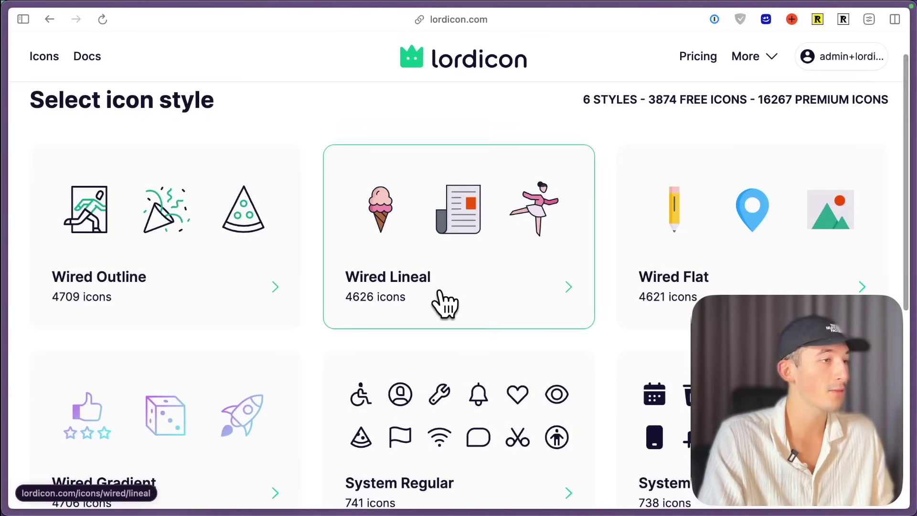
left_click(438, 292, "super")
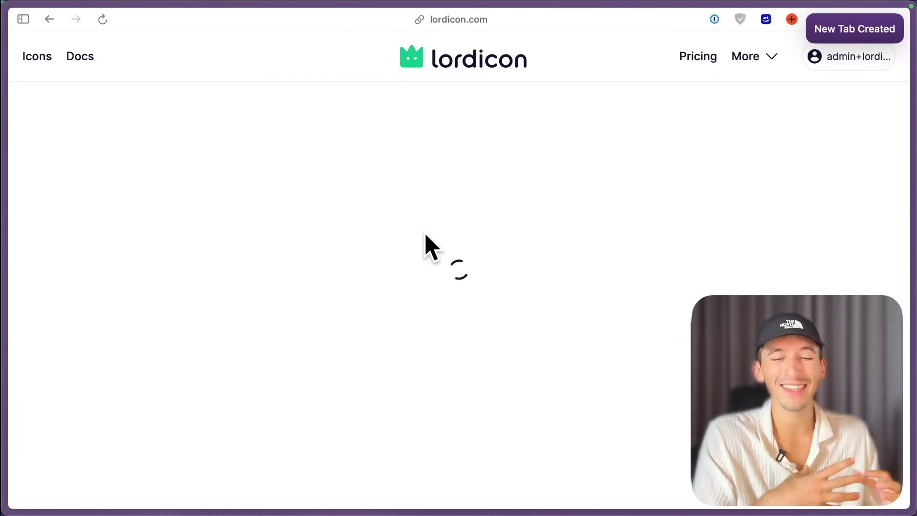
Search the Lineal icons for "lock" and open the Padlock icon's page.
left_click(72, 102)
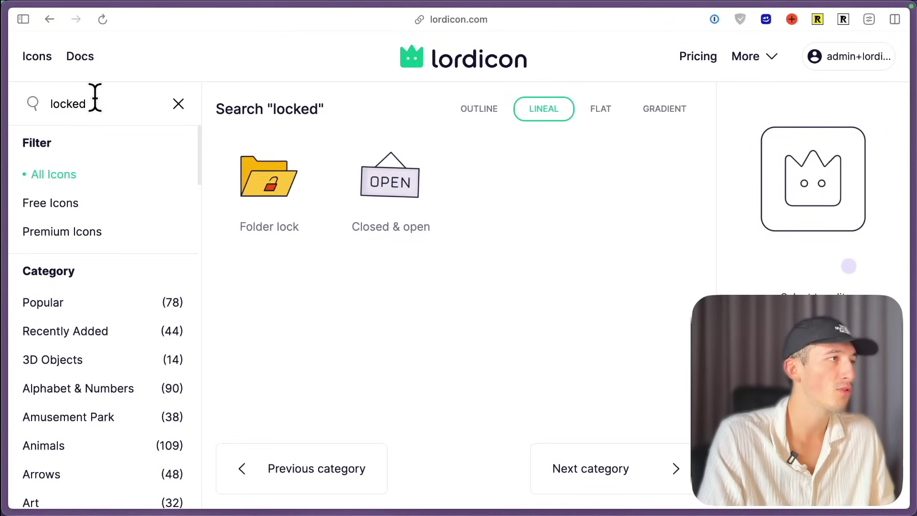
type("lock")
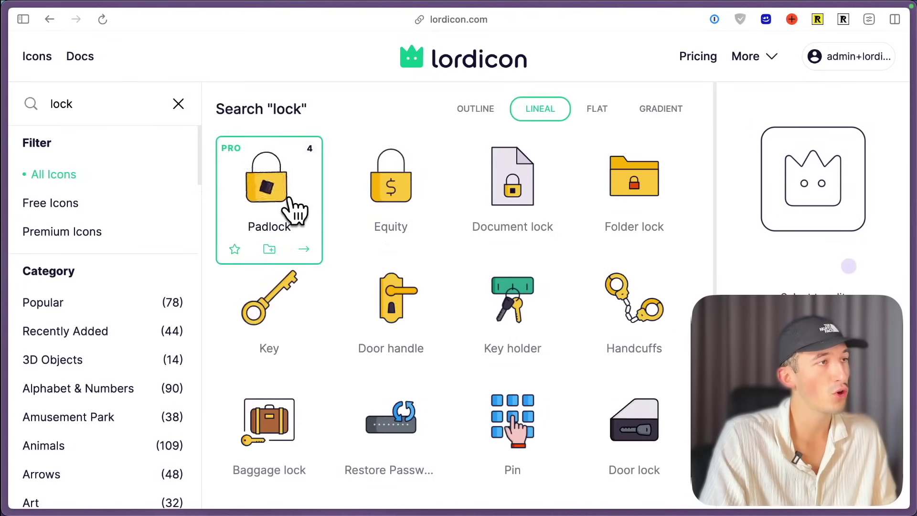
left_click(293, 201)
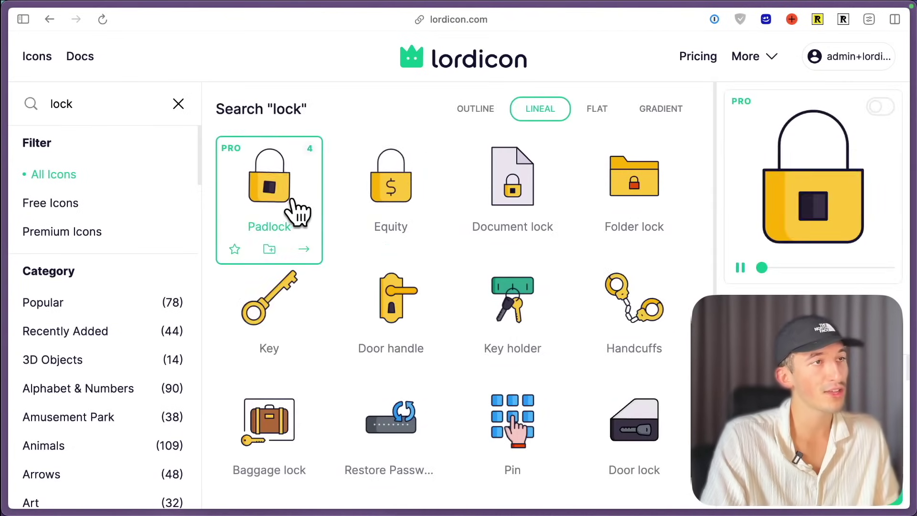
left_click(606, 116)
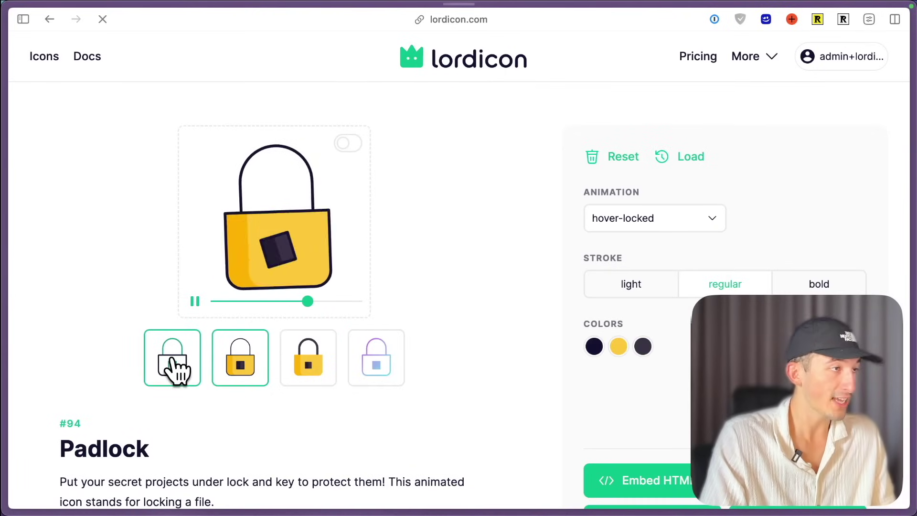
Preview the Padlock icon in its other available styles and return to the Lineal style.
left_click(175, 370)
left_click(226, 383)
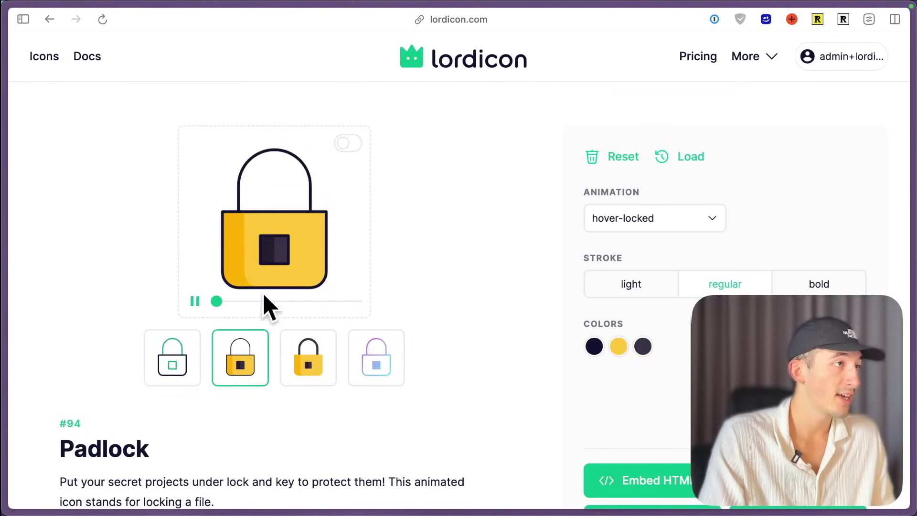
left_click(318, 384)
left_click(370, 377)
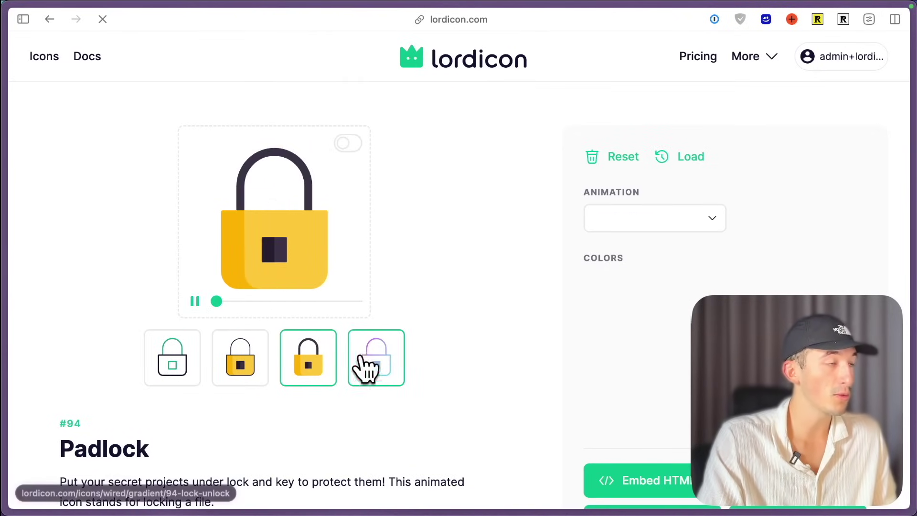
left_click(239, 378)
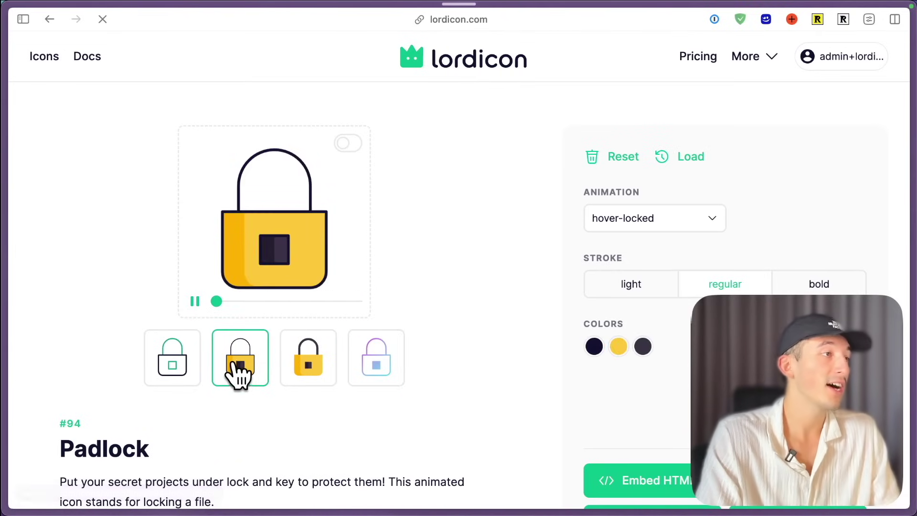
Preview the Padlock's in-reveal animation and set the animation back to hover-locked.
left_click(651, 225)
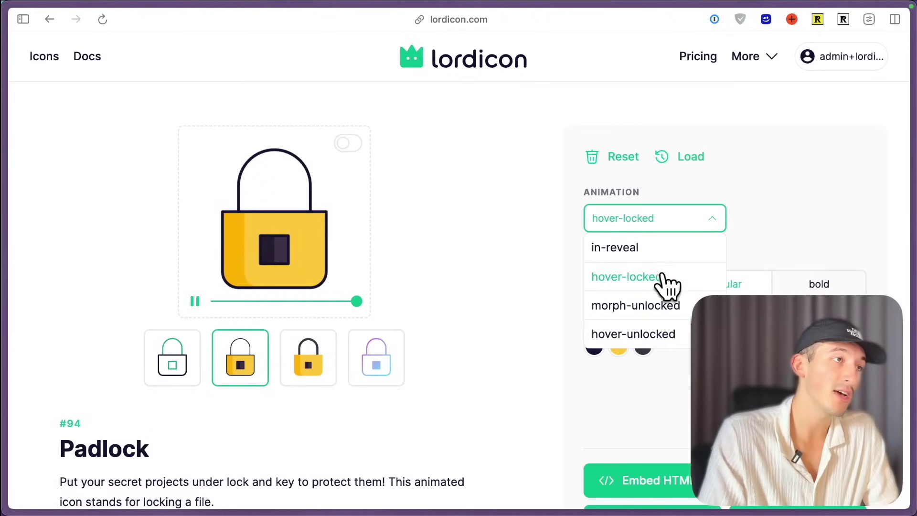
left_click(681, 257)
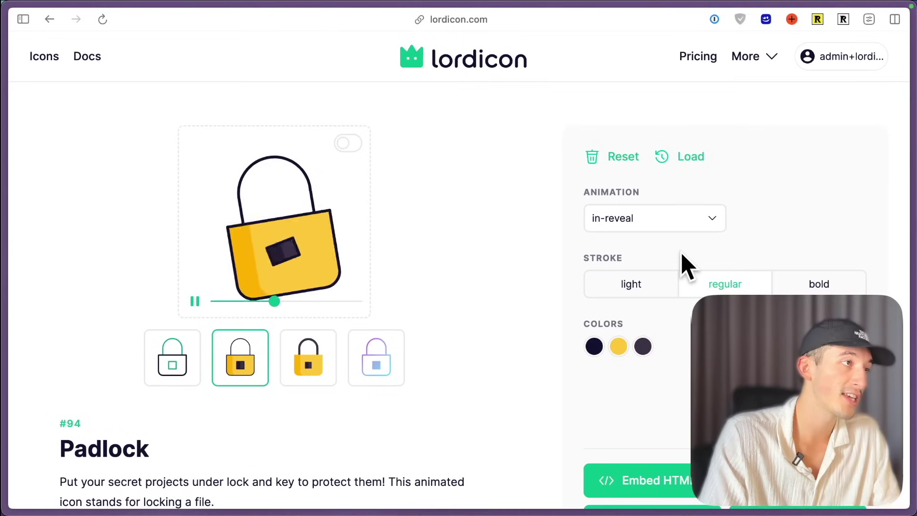
left_click(658, 228)
left_click(655, 287)
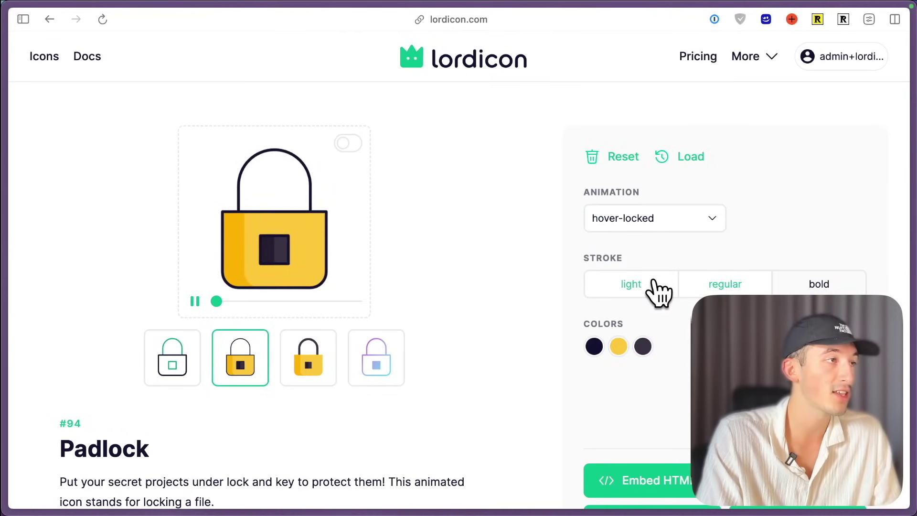
Preview the Padlock's morph-unlocked and hover-unlocked animations.
left_click(640, 220)
left_click(650, 305)
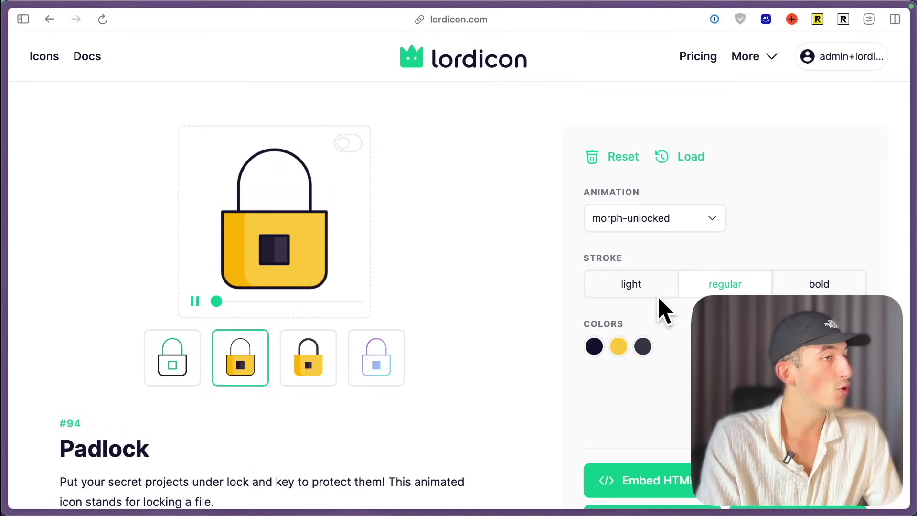
left_click(657, 227)
left_click(651, 334)
left_click(648, 231)
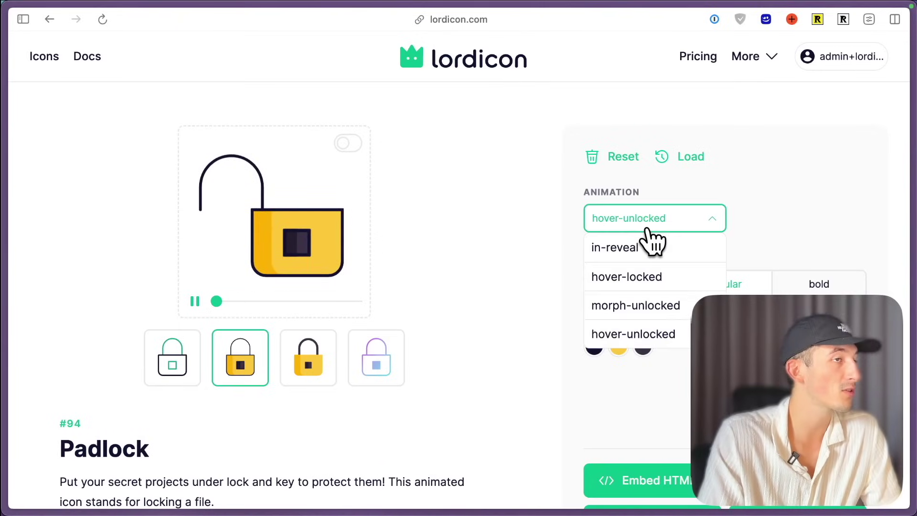
left_click(652, 232)
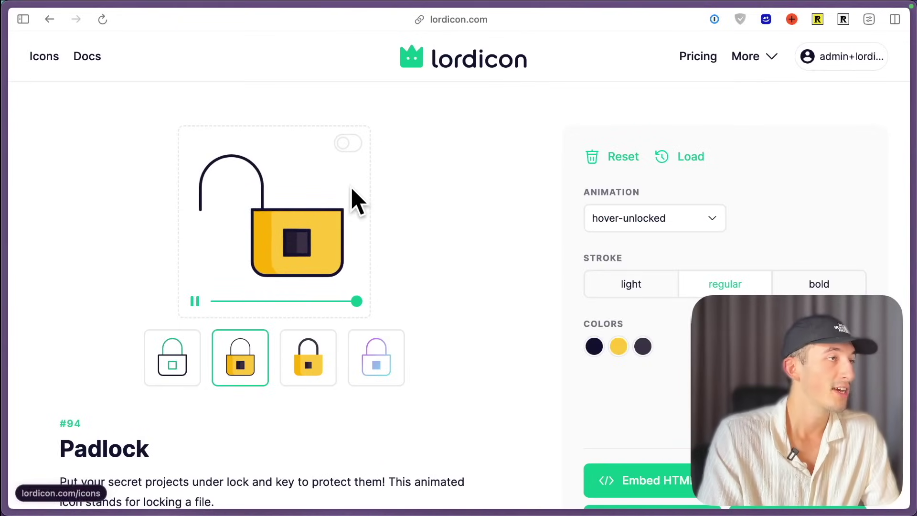
Go back to the Lineal icon library, search it for "gym" and browse the matching icons.
key("super+bracketleft")
key("super+bracketleft")
key("super+bracketleft")
key("super+bracketleft")
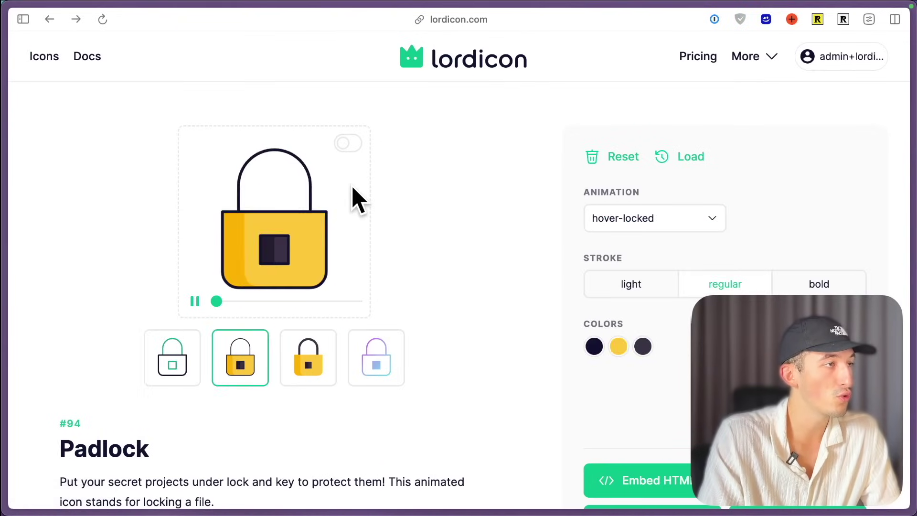
key("super+bracketleft")
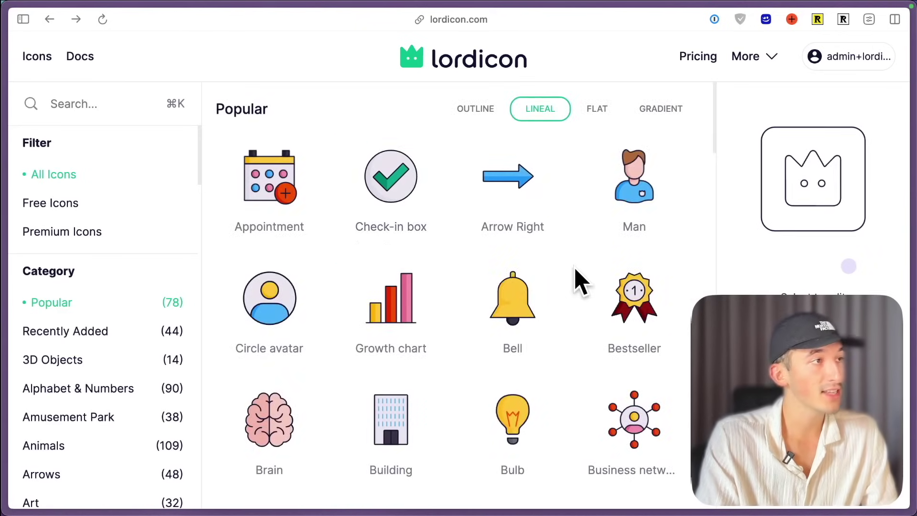
key("super+k")
type("gym")
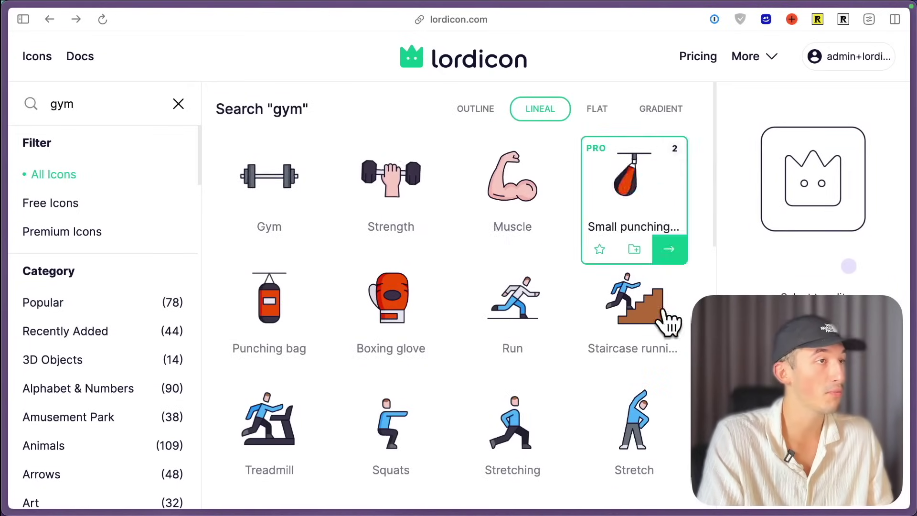
scroll(430, 338, "down", 5)
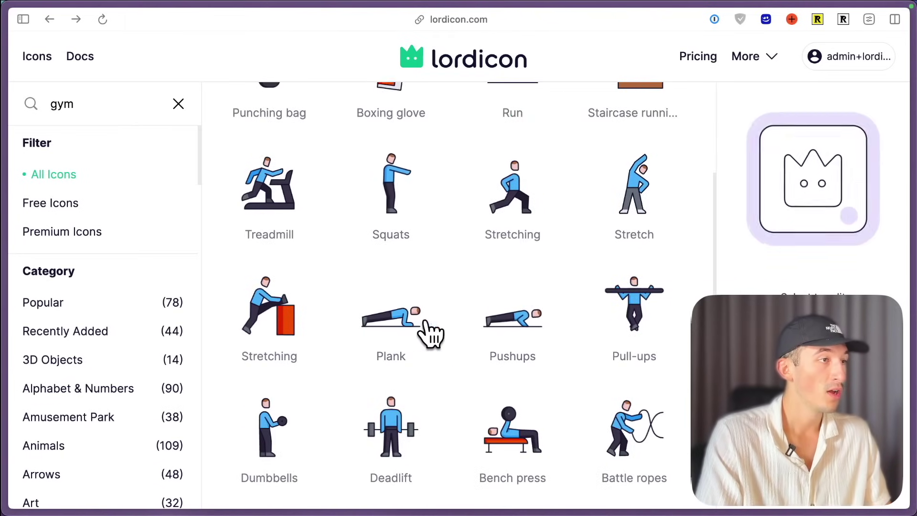
scroll(573, 354, "down", 5)
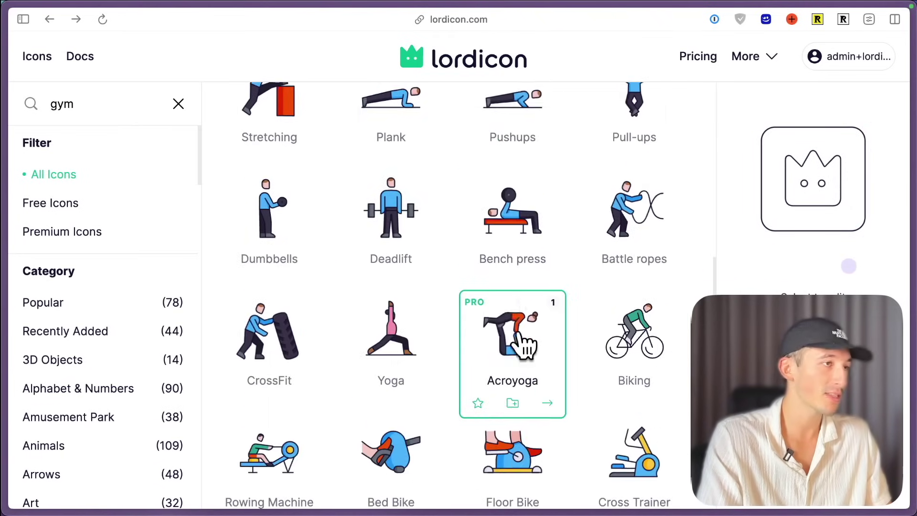
Open the icon set offered in Regular and Solid styles, search it for "home" and select the Home icon.
left_click(38, 57)
scroll(516, 172, "down", 4)
left_click(426, 360)
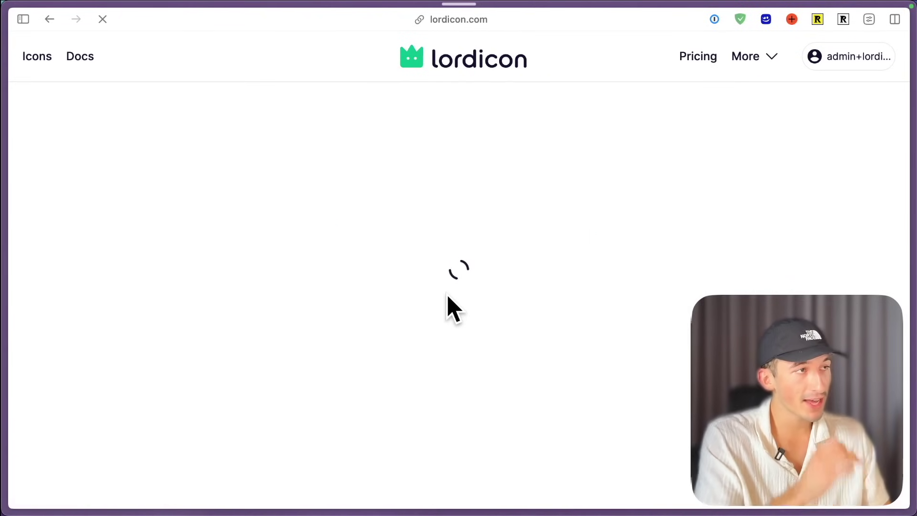
type("home")
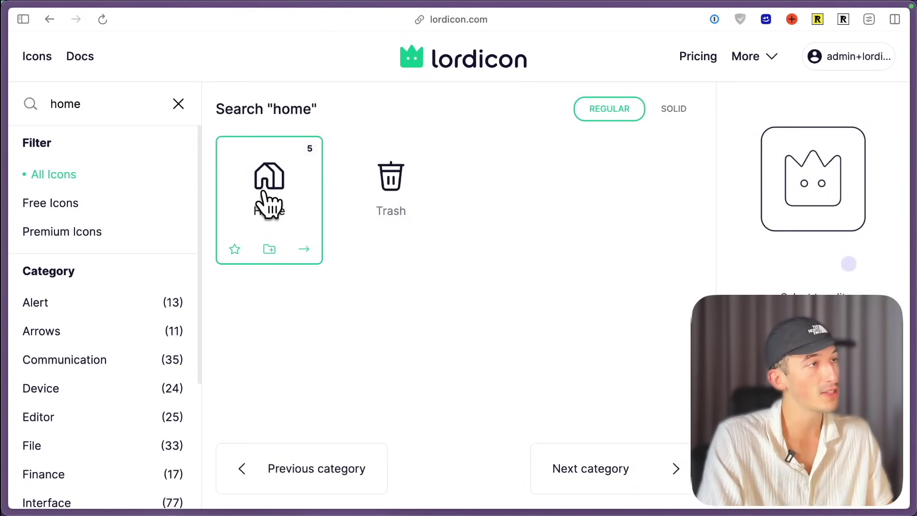
left_click(290, 222)
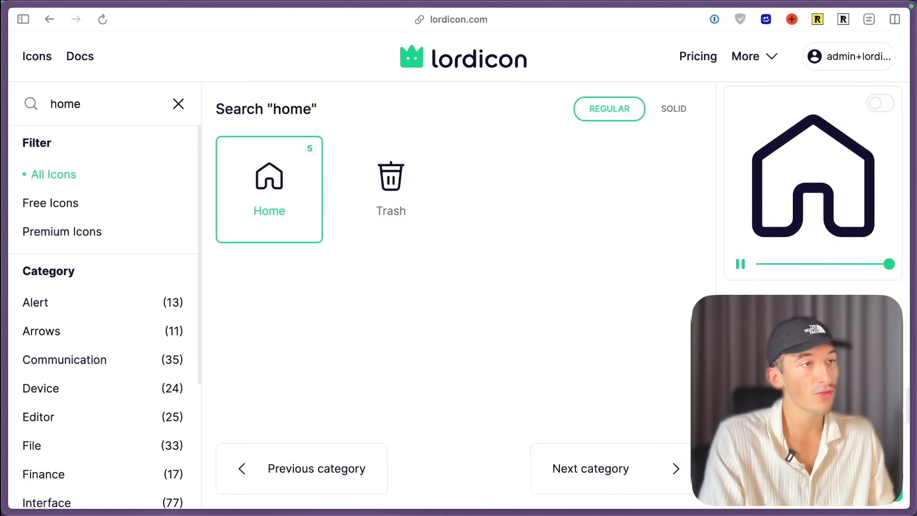
Preview the Home icon's available animations, including hover-home-2 and hover-home-1.
left_click(807, 305)
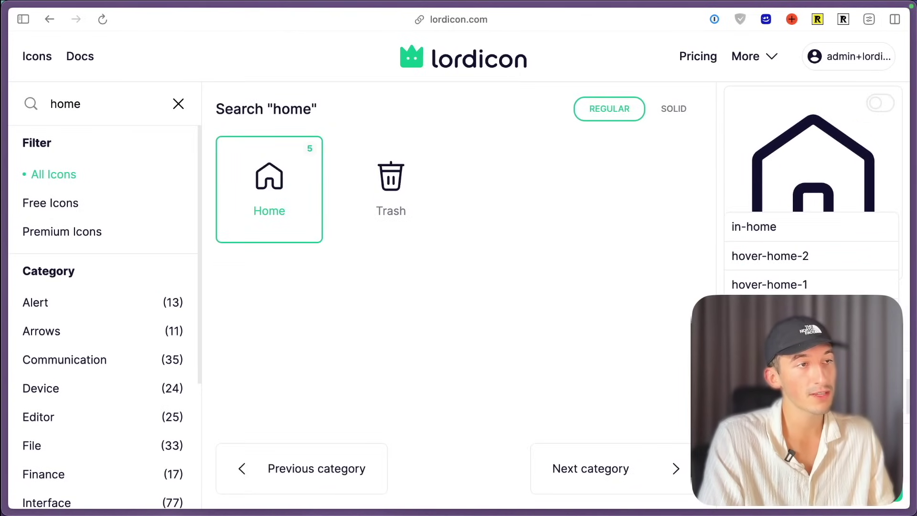
left_click(795, 247)
left_click(808, 306)
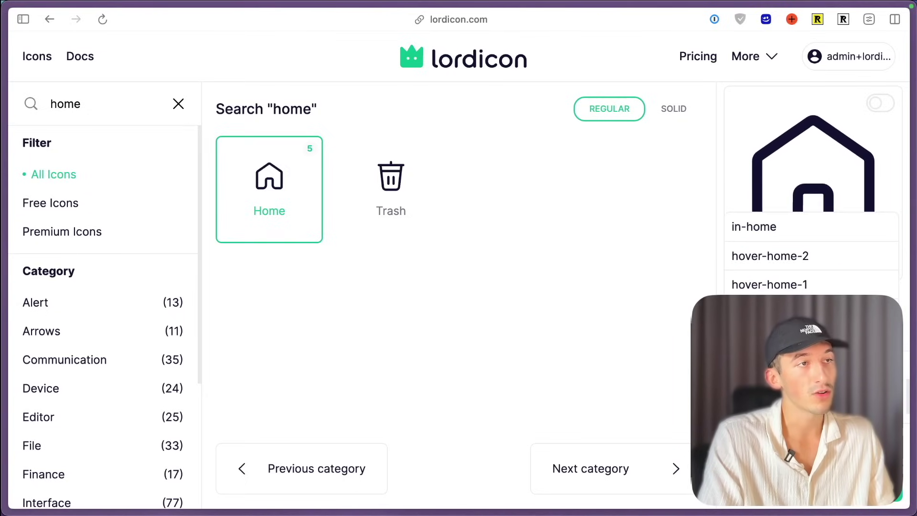
left_click(786, 262)
left_click(807, 306)
left_click(784, 285)
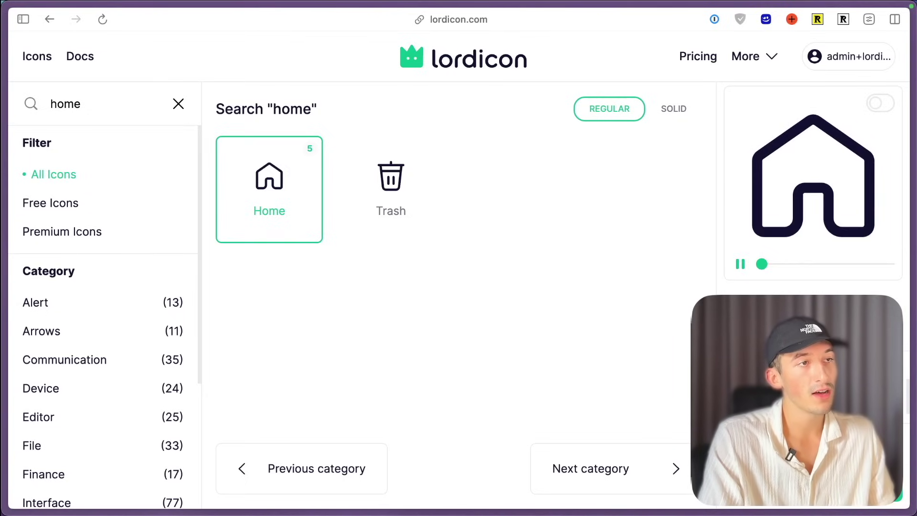
left_click(807, 306)
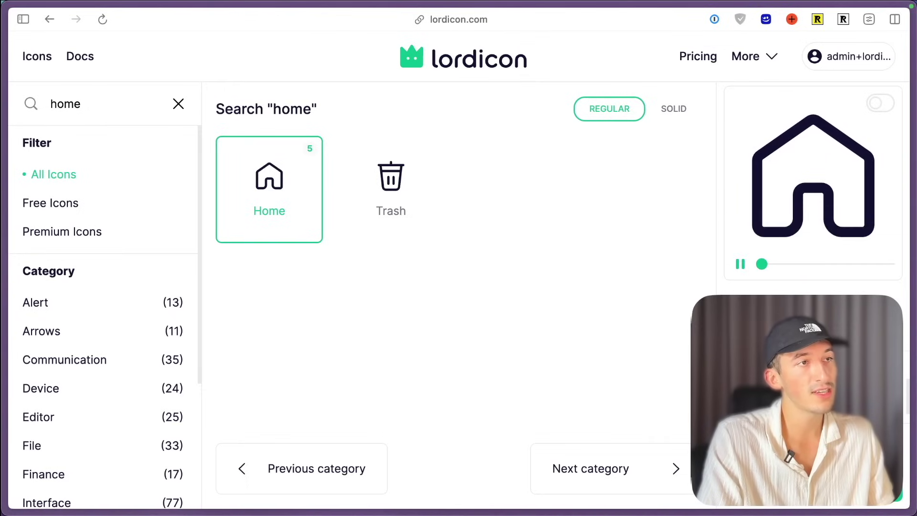
left_click(807, 305)
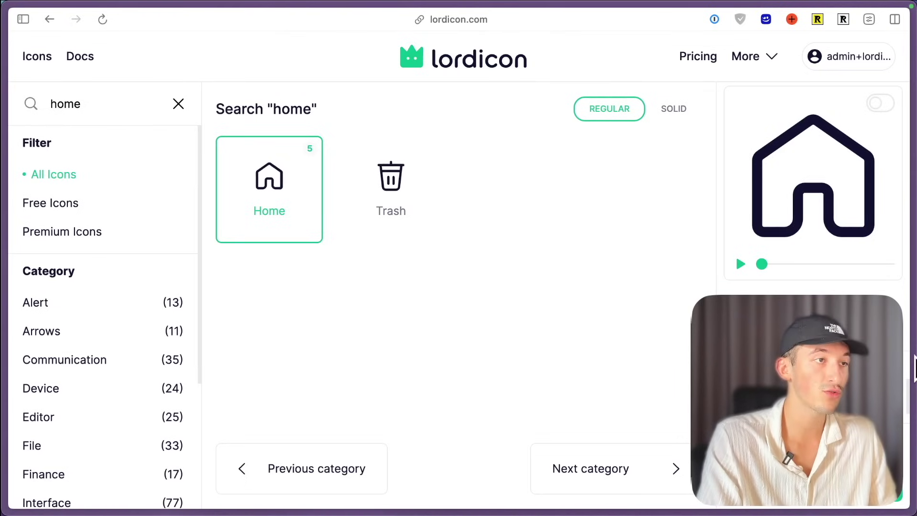
Switch to the Storyset website among the open browser tabs.
key("ctrl+Tab")
key("ctrl+Tab")
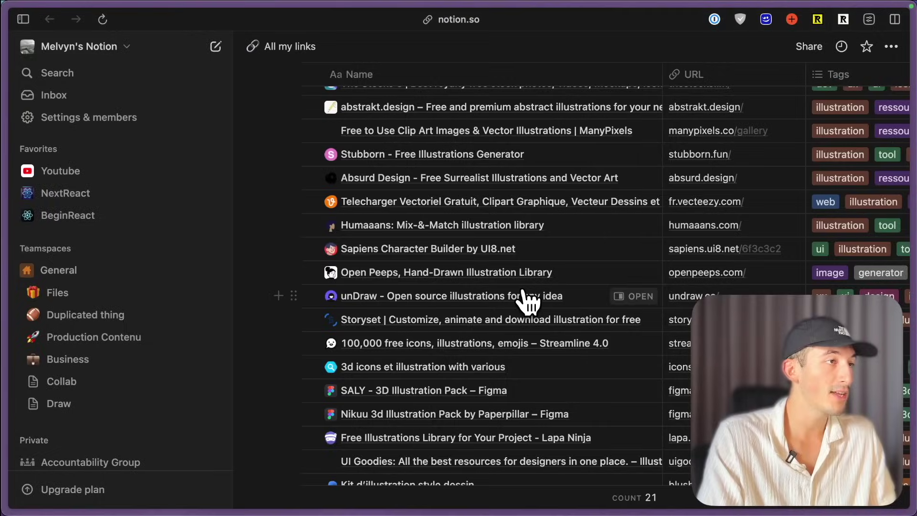
key("ctrl+Tab")
key("ctrl+Tab")
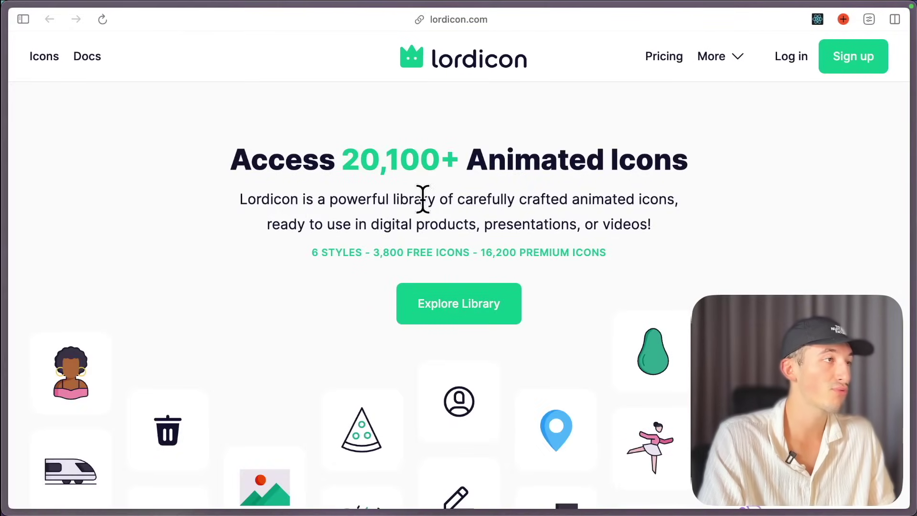
key("ctrl+Tab")
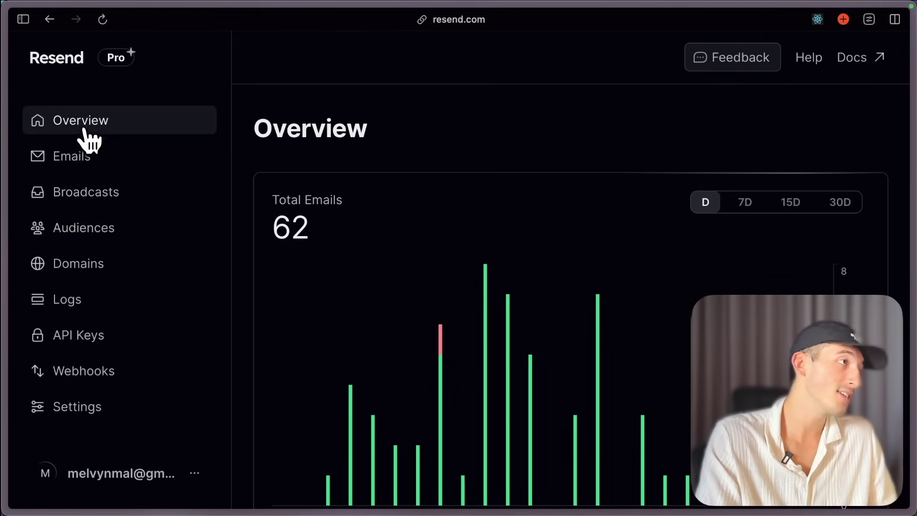
key("ctrl+Tab")
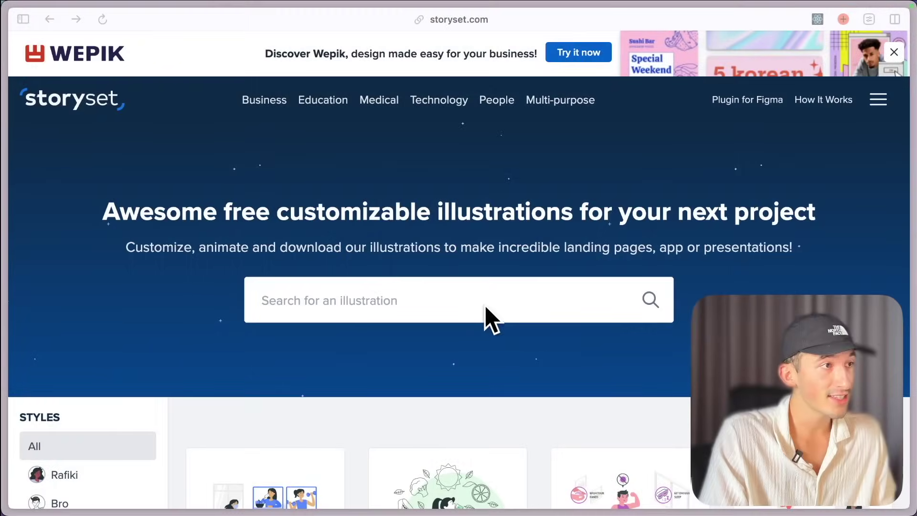
Browse the Storyset homepage and its gallery of customizable illustrations.
scroll(485, 318, "down", 5)
scroll(262, 389, "down", 4)
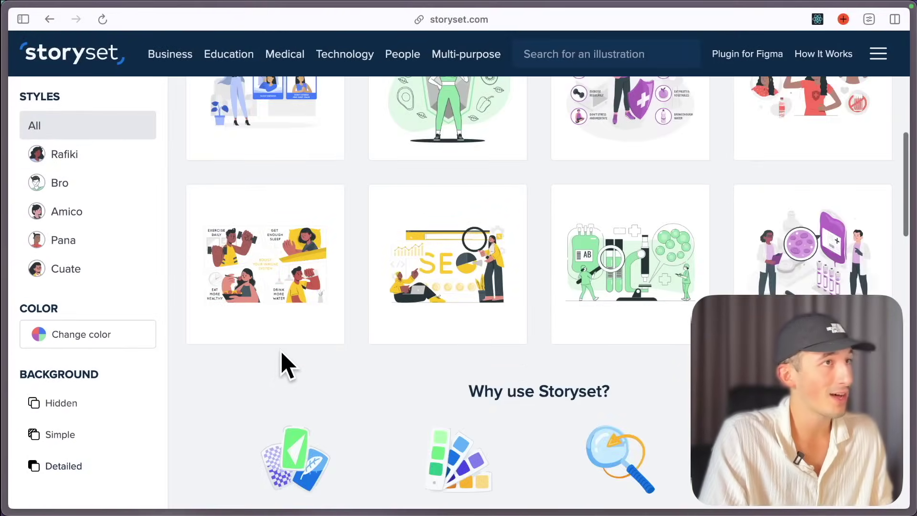
scroll(282, 364, "up", 8)
left_click_drag(288, 247, 126, 247)
left_click(651, 227)
scroll(505, 360, "down", 15)
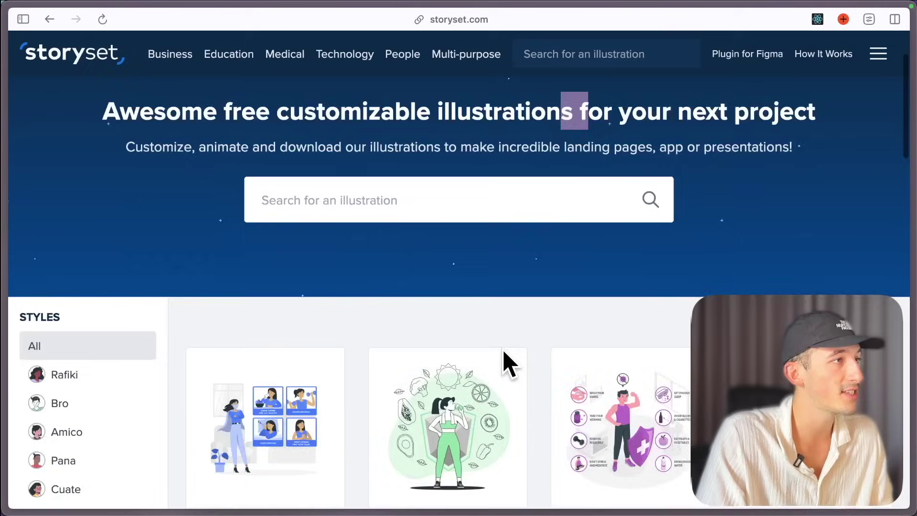
scroll(457, 345, "down", 4)
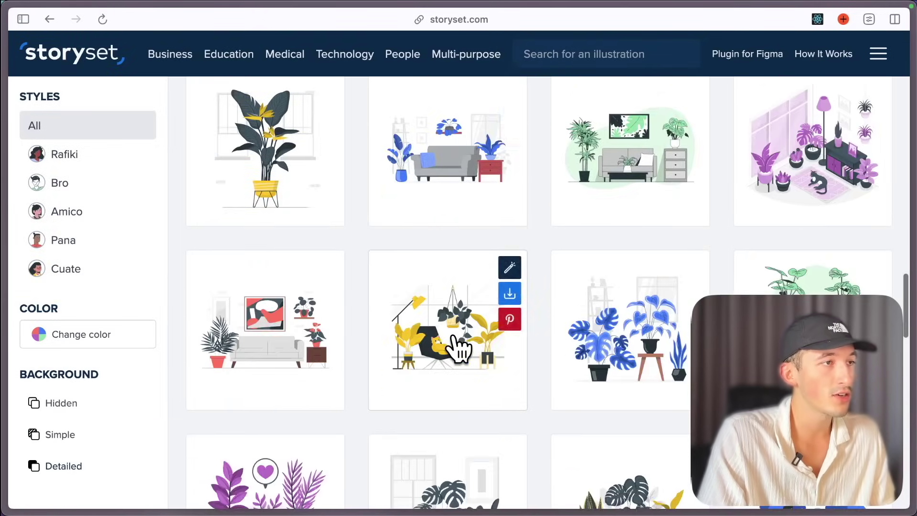
Search Storyset for "computer" illustrations and open the isometric Webinar illustration.
scroll(455, 334, "up", 15)
left_click(457, 300)
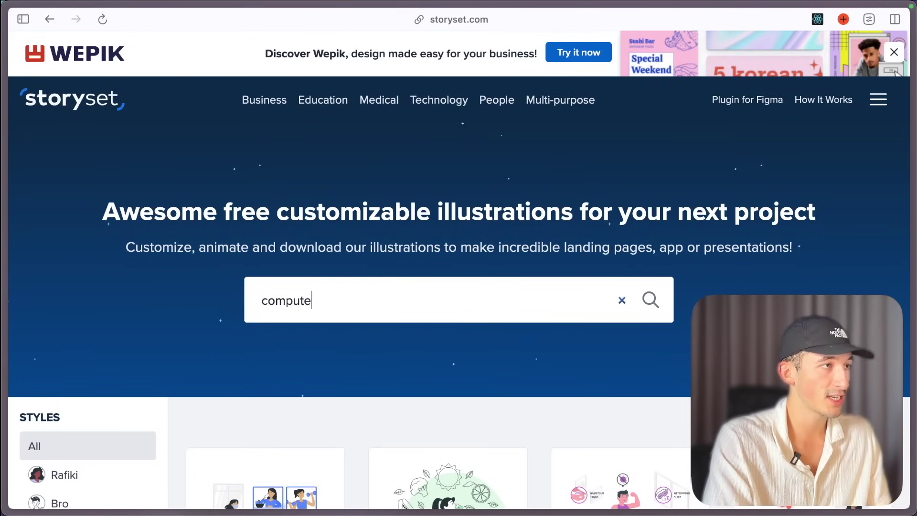
type("computer")
key("Return")
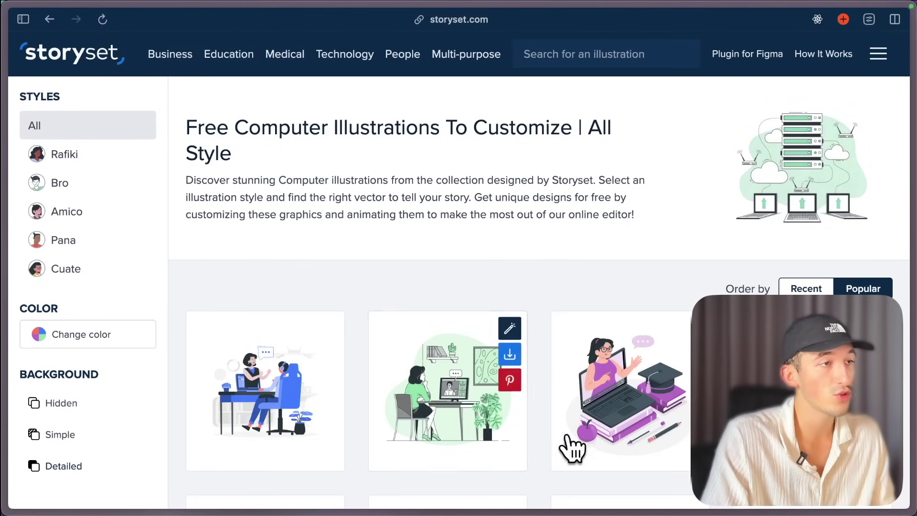
scroll(568, 420, "down", 3)
left_click(593, 295)
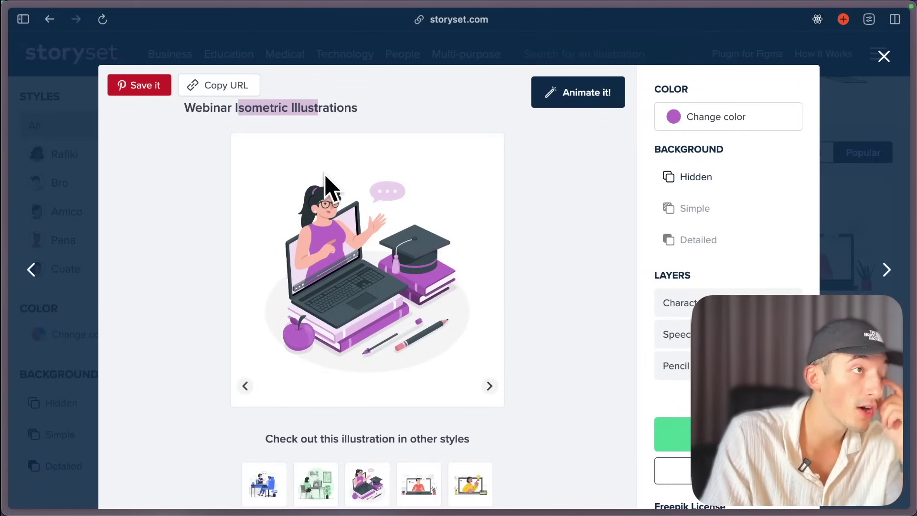
View the Webinar illustration in the Bro style and switch it to the Rafiki style.
scroll(326, 215, "down", 1)
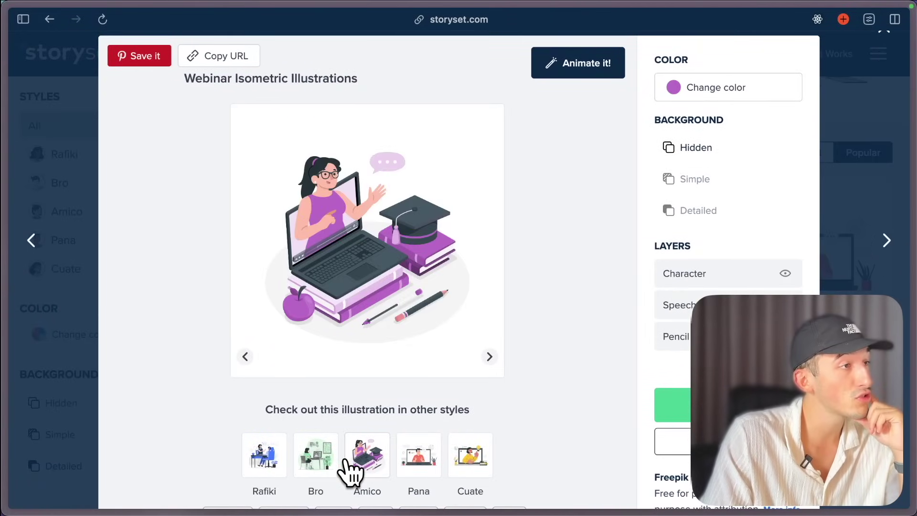
scroll(383, 439, "down", 2)
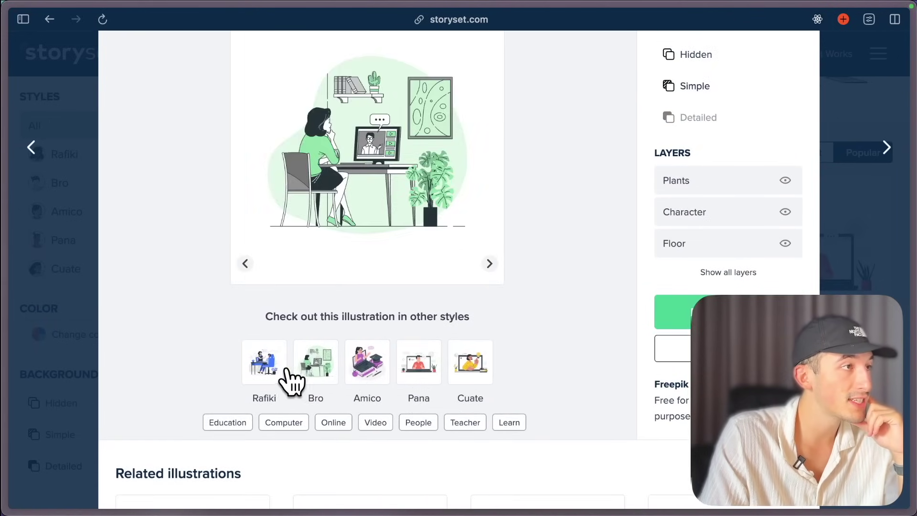
scroll(439, 414, "up", 3)
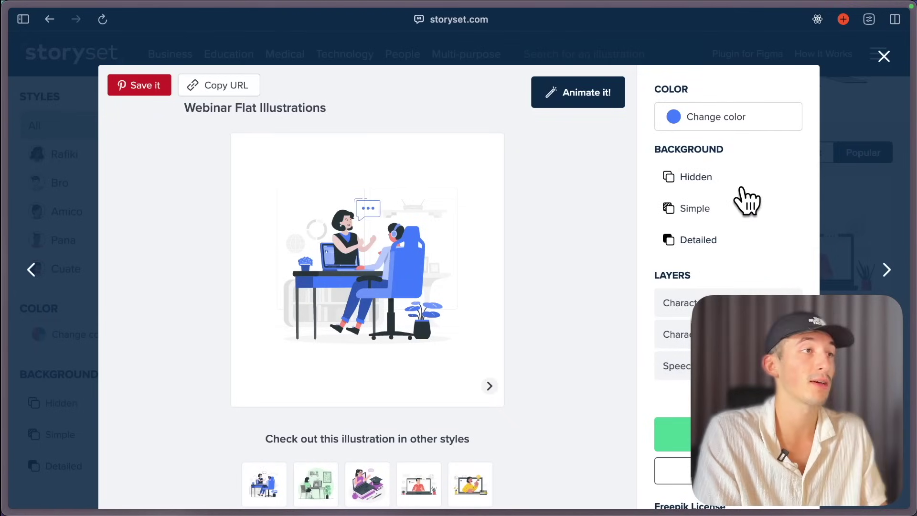
Change the Webinar flat illustration's main color to a golden yellow.
left_click(726, 124)
left_click_drag(709, 245, 675, 244)
mouse_move(724, 163)
left_mouse_down()
mouse_move(686, 126)
mouse_move(754, 189)
mouse_move(761, 152)
left_mouse_up()
left_click(548, 277)
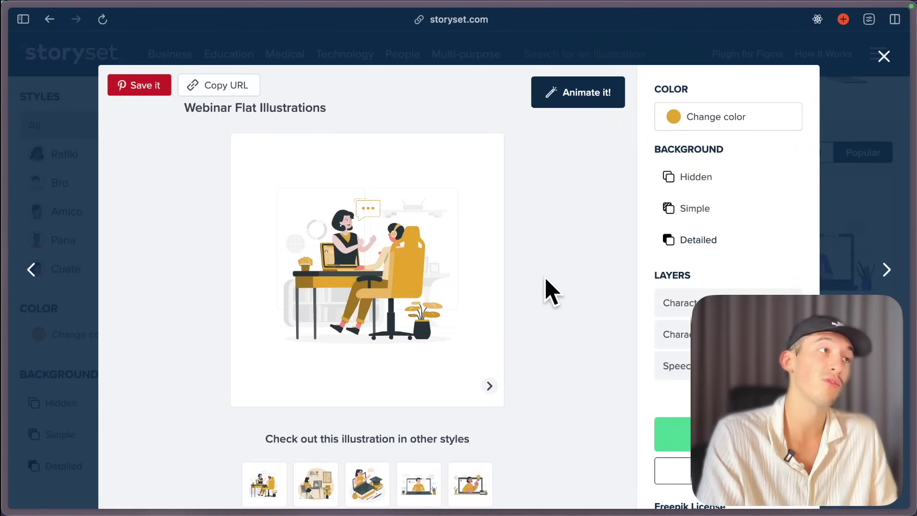
Open the Webinar illustration for animation, try Shake on Character 2, and set looping Spin on Character 2 and Floating on Character 1.
left_click(595, 90)
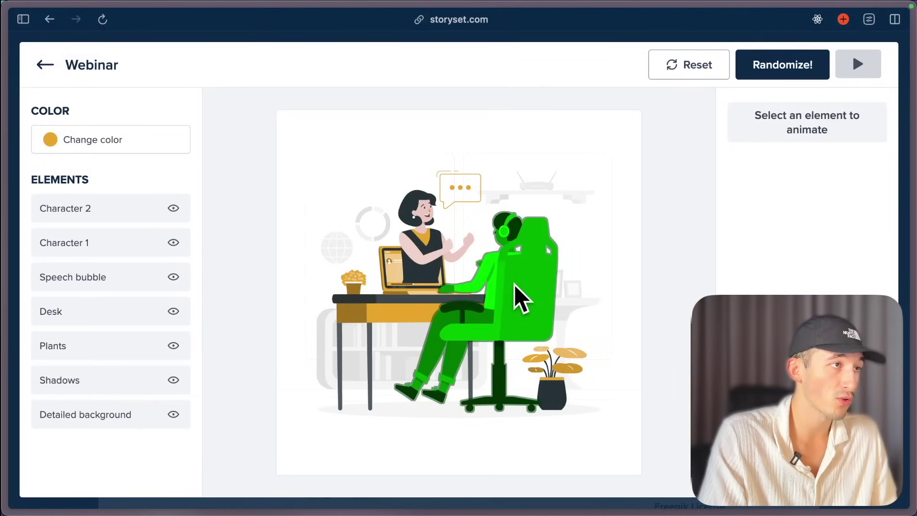
left_click(525, 302)
left_click(736, 260)
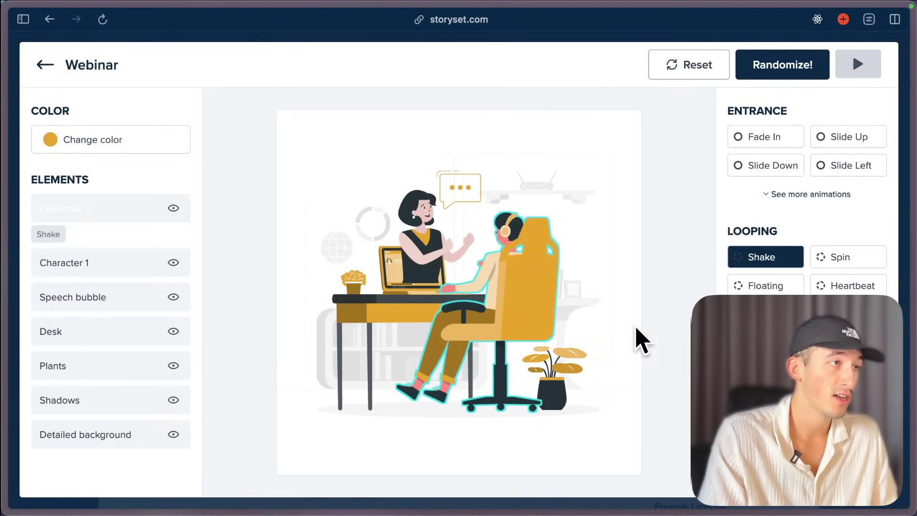
left_click(855, 260)
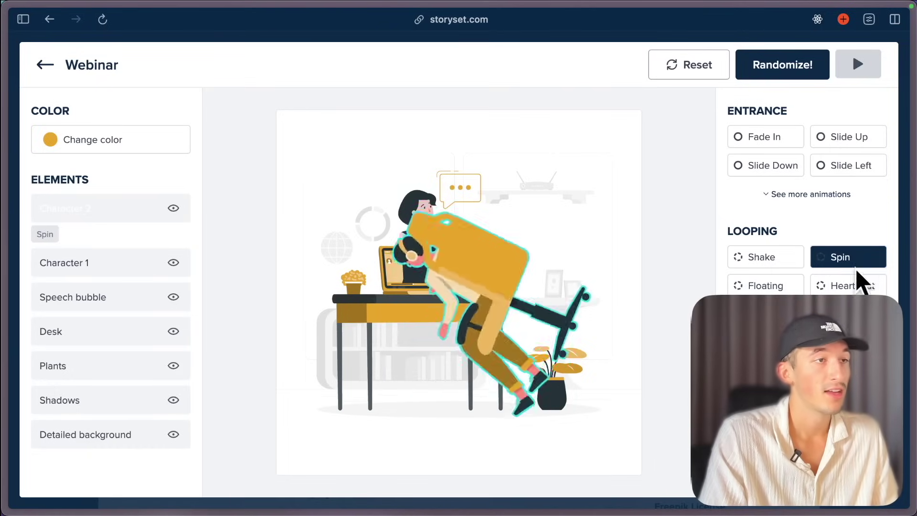
left_click(125, 266)
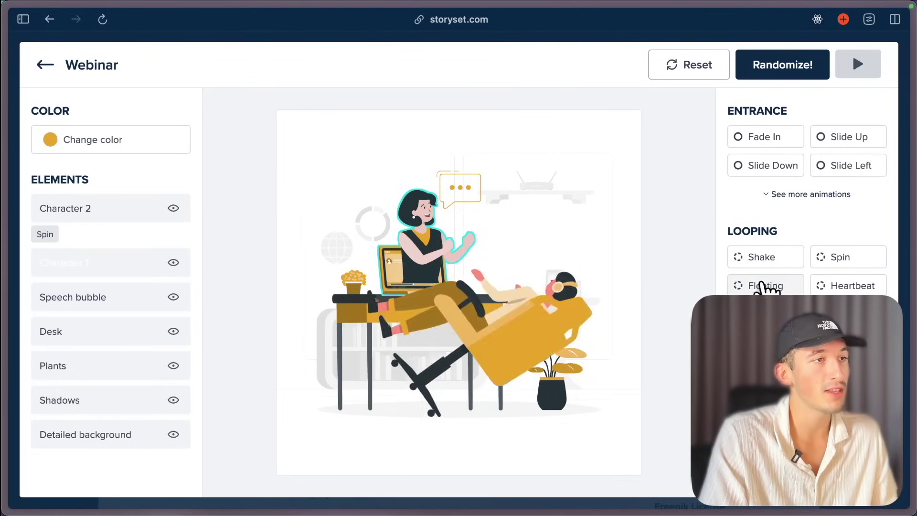
left_click(755, 285)
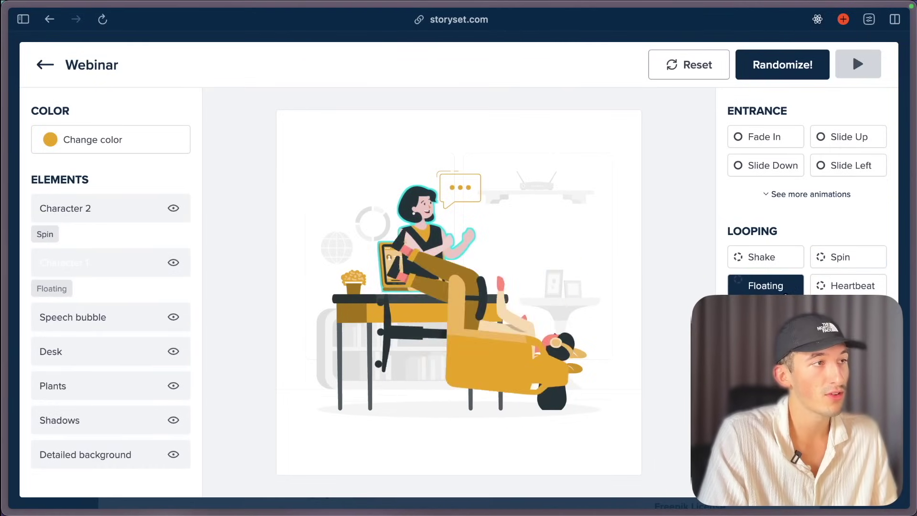
Set looping Heartbeat on the Speech bubble element and review the animation's code, GIF and video export options.
left_click(80, 322)
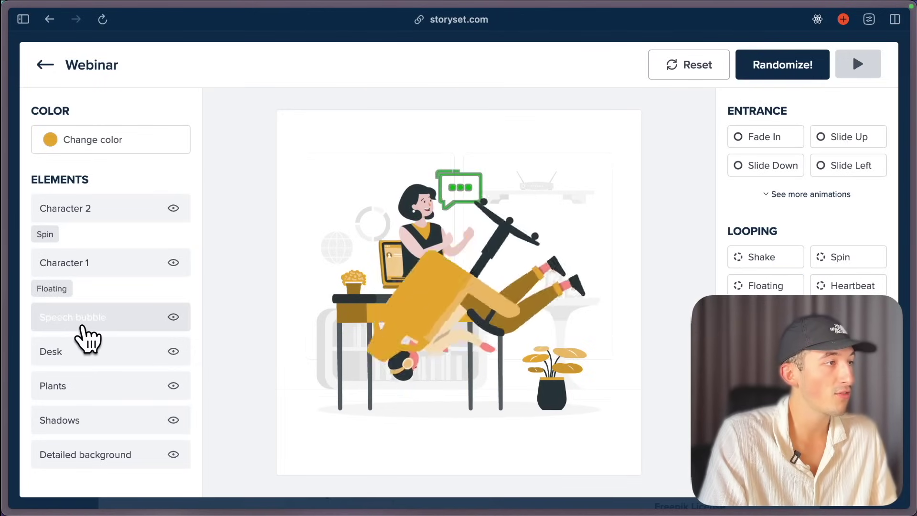
left_click(852, 287)
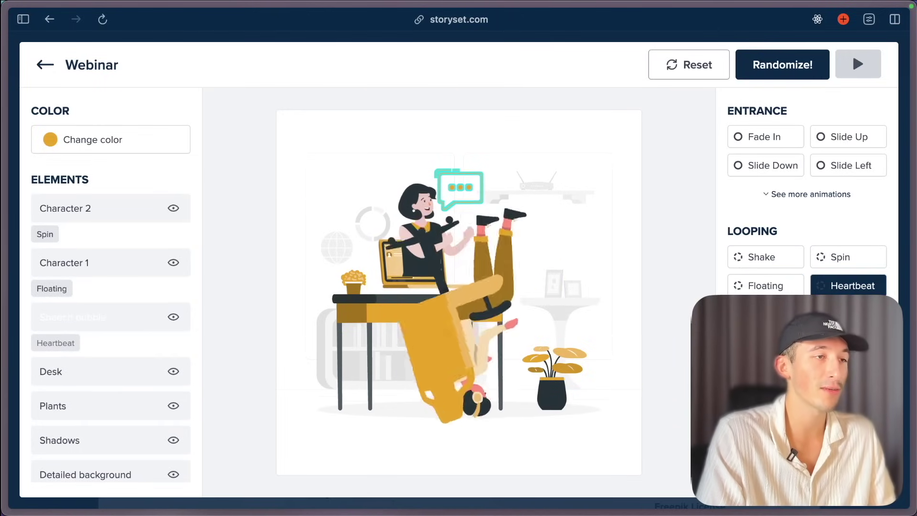
left_click(852, 53)
scroll(522, 352, "down", 2)
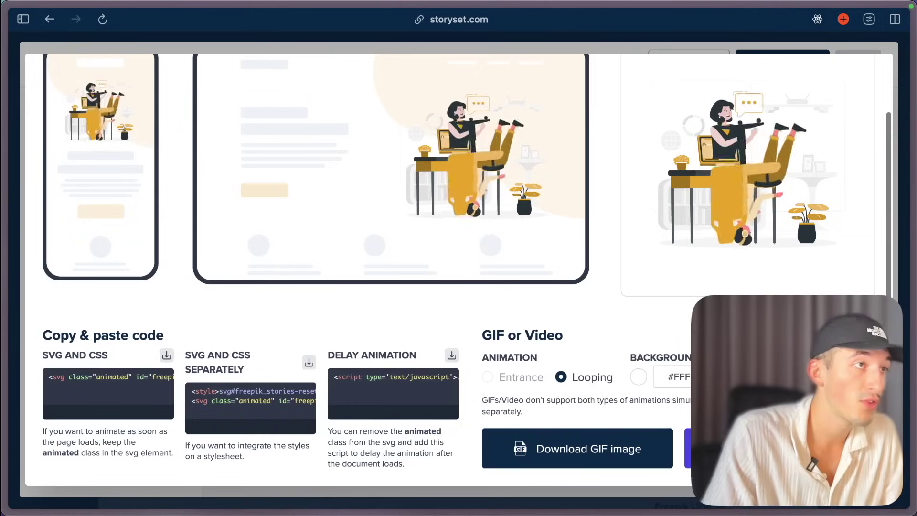
scroll(784, 143, "up", 3)
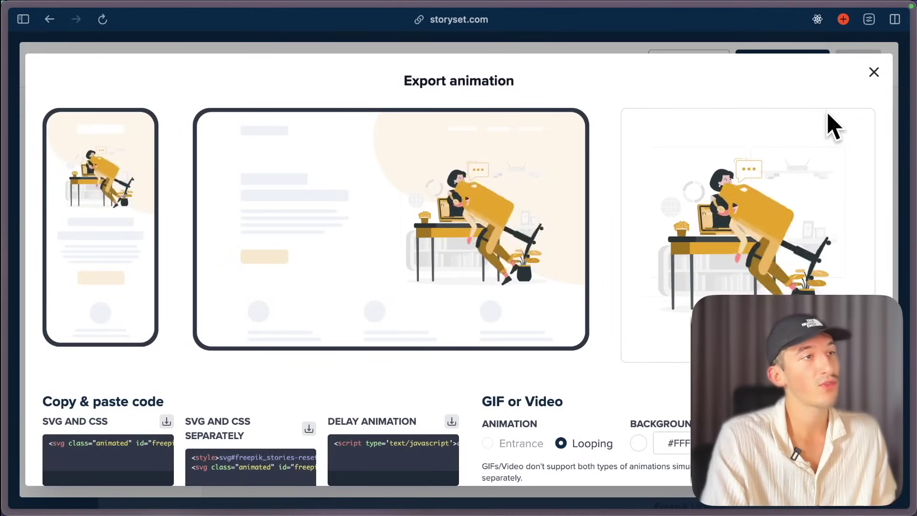
left_click(873, 73)
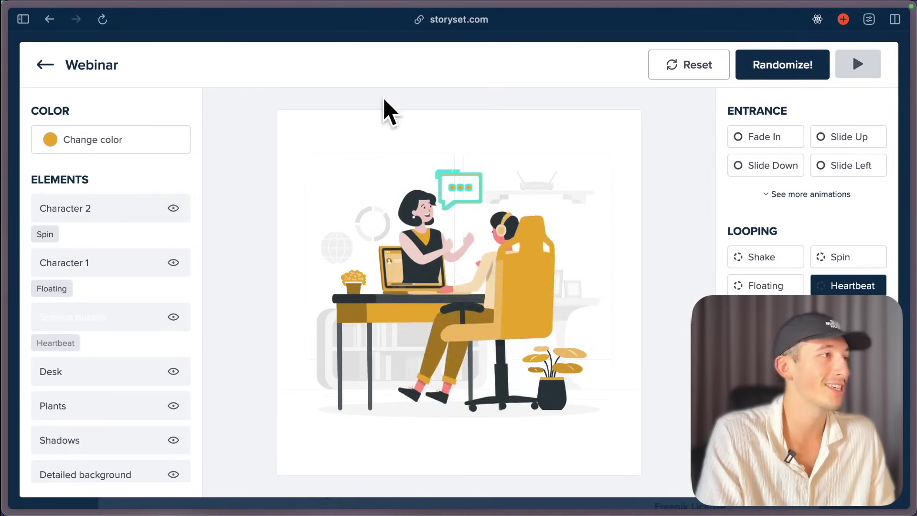
Close the Webinar illustration and search Storyset for "garden" illustrations.
left_click(46, 66)
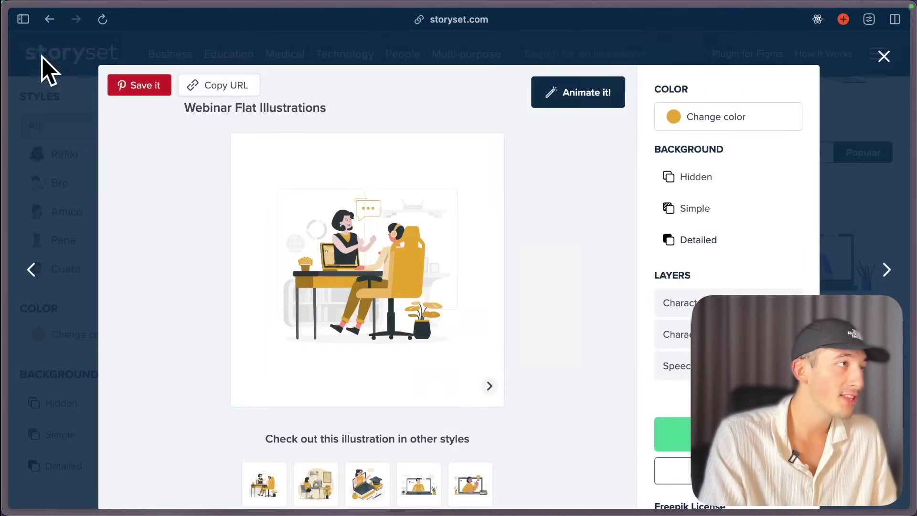
left_click(877, 56)
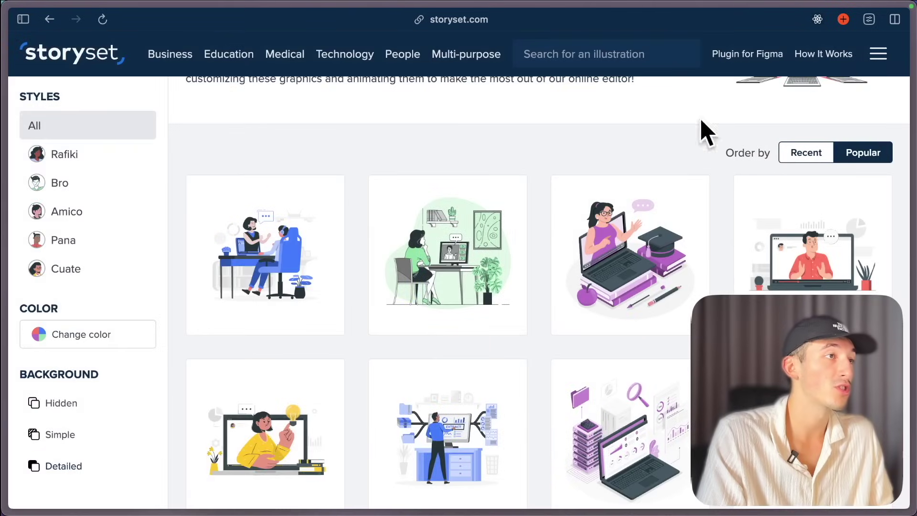
scroll(486, 179, "up", 3)
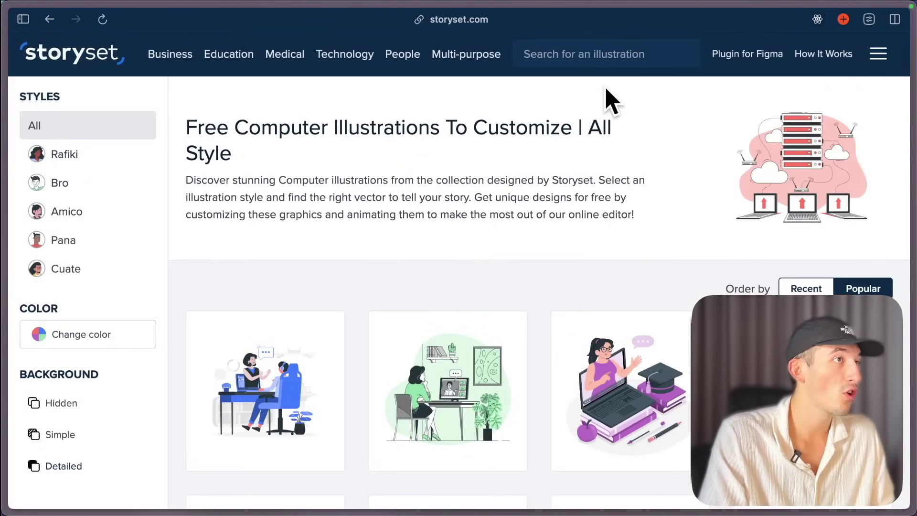
left_click(627, 57)
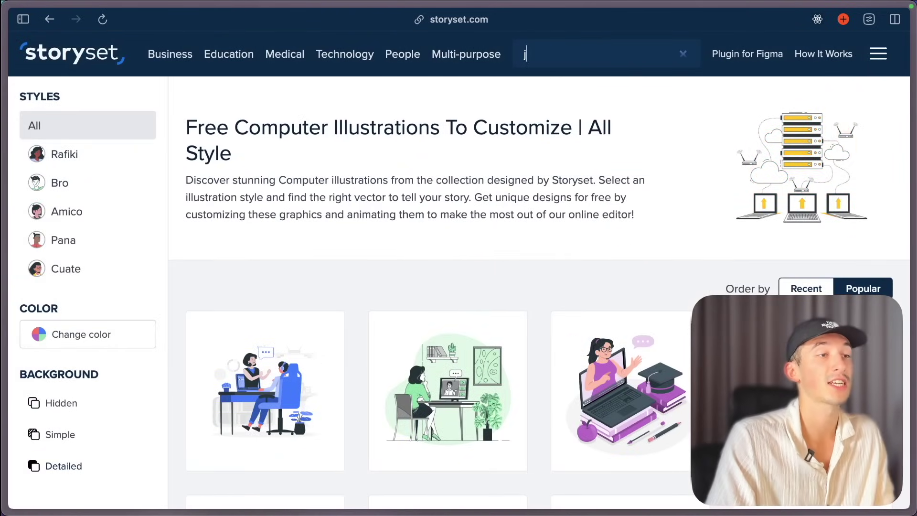
type("garden")
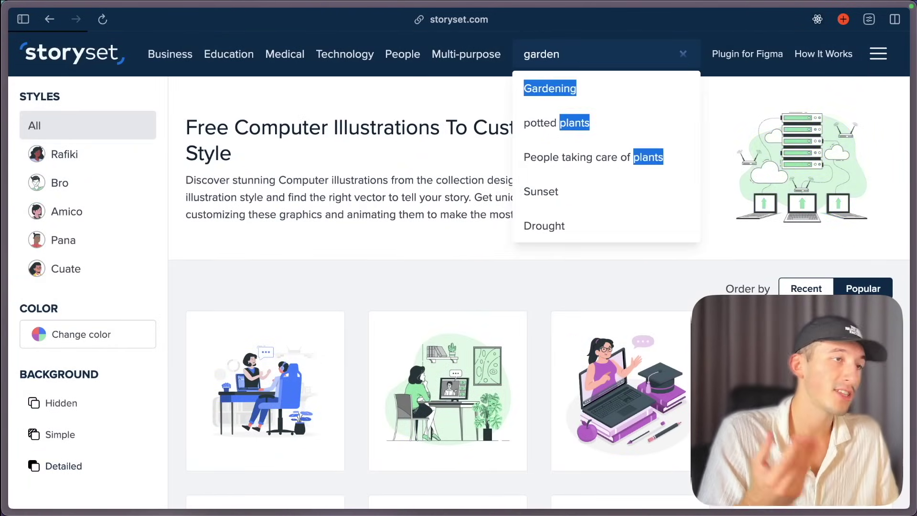
key("Return")
Browse the garden illustrations and open the blue Bigfoot illustration in the Rafiki style.
scroll(416, 210, "down", 2)
scroll(424, 225, "down", 10)
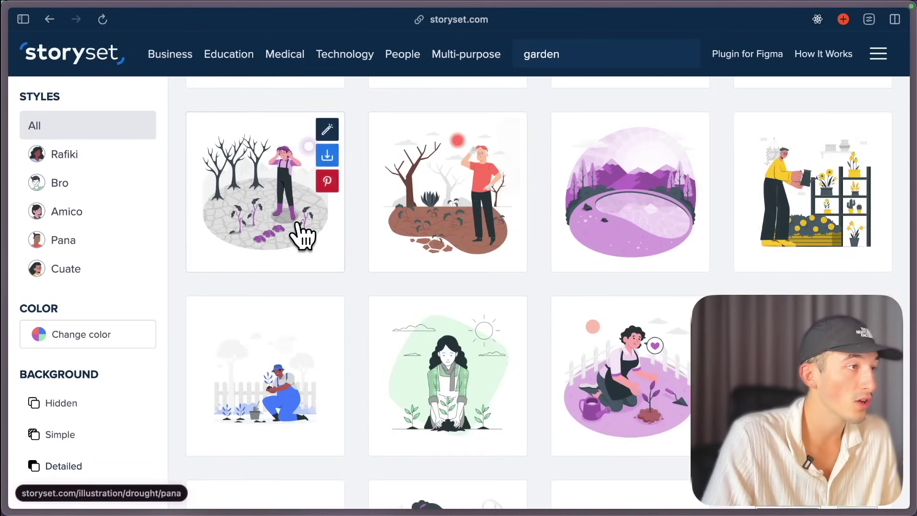
scroll(307, 227, "down", 8)
scroll(306, 224, "up", 6)
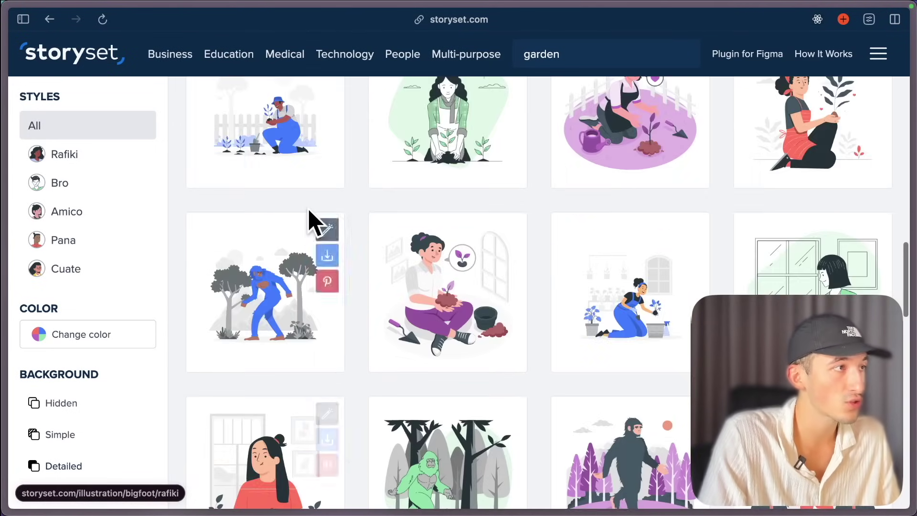
left_click(289, 301)
Compare the Bigfoot illustration in the Bro, Amico, Rafiki and Pana styles, finishing on Pana, and close its preview.
left_click(339, 473)
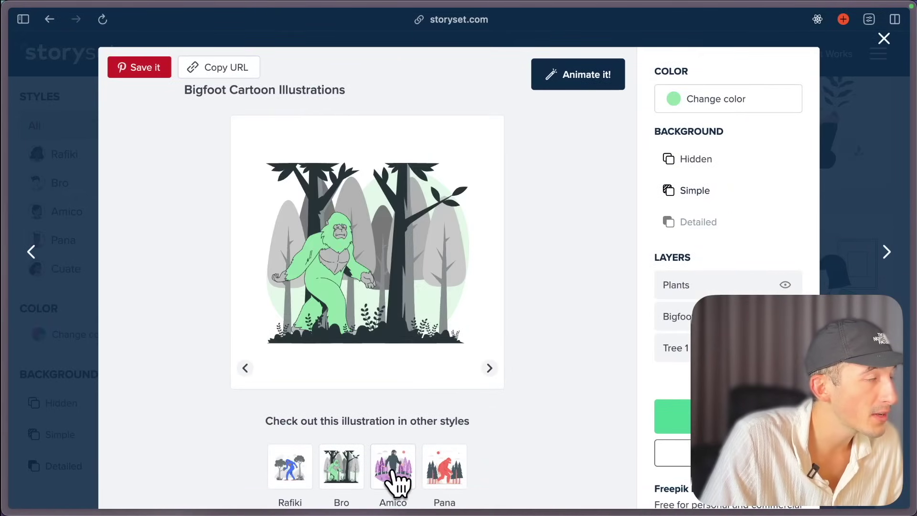
left_click(393, 473)
left_click(339, 471)
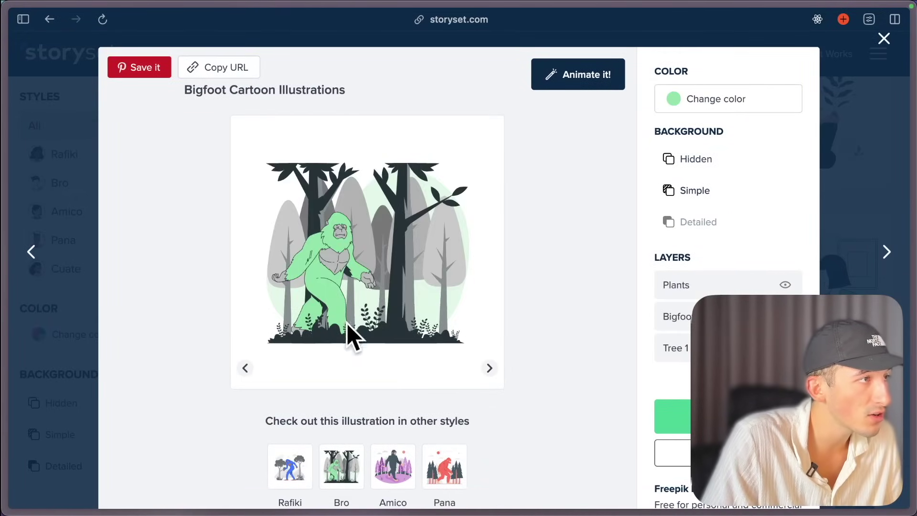
left_click(286, 473)
left_click(351, 492)
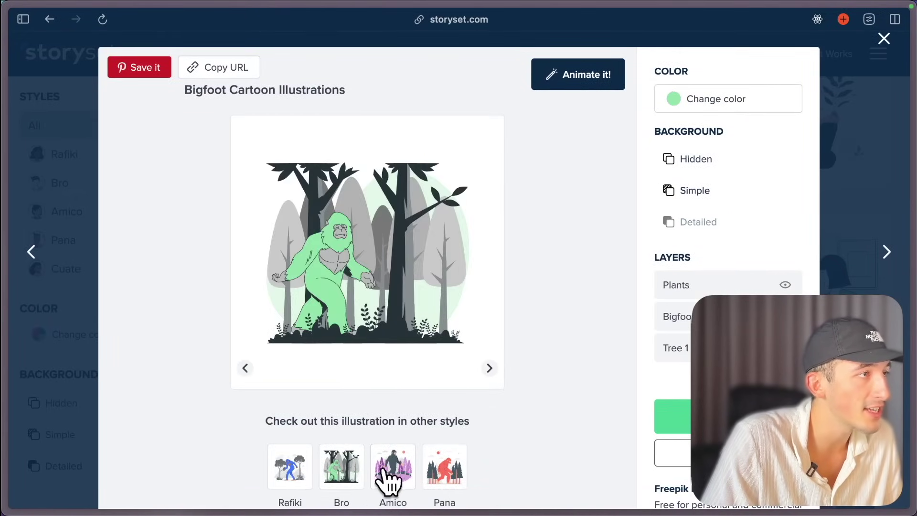
left_click(394, 473)
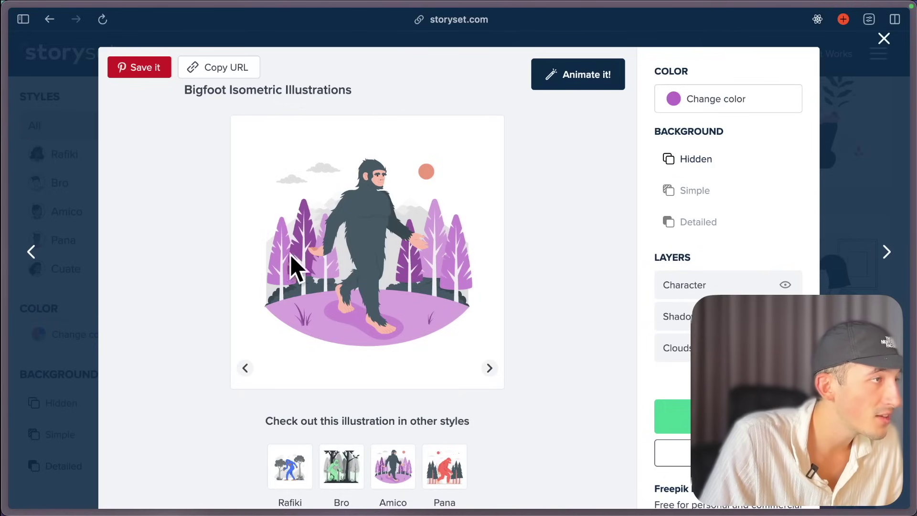
left_click(439, 478)
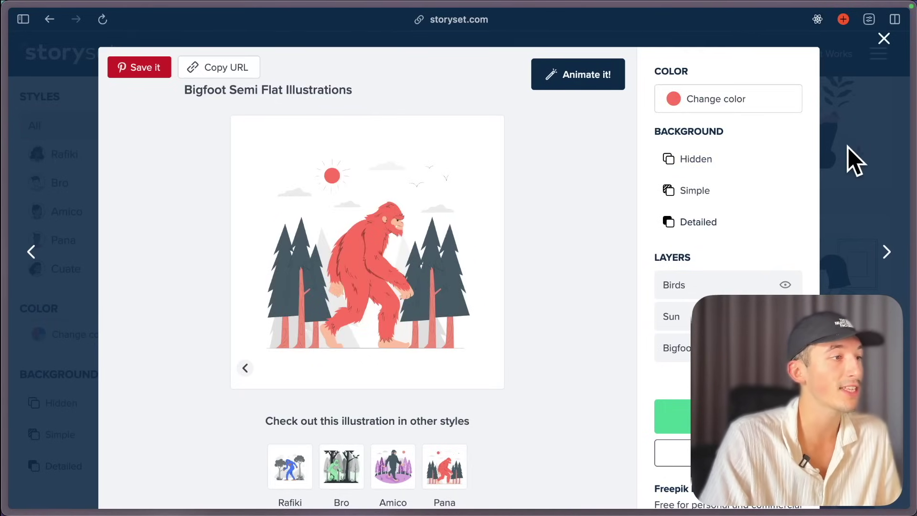
left_click(848, 147)
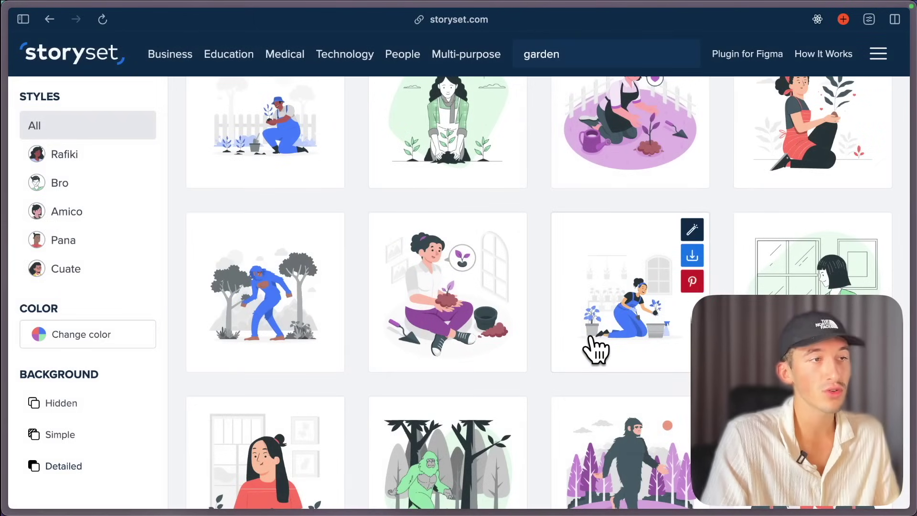